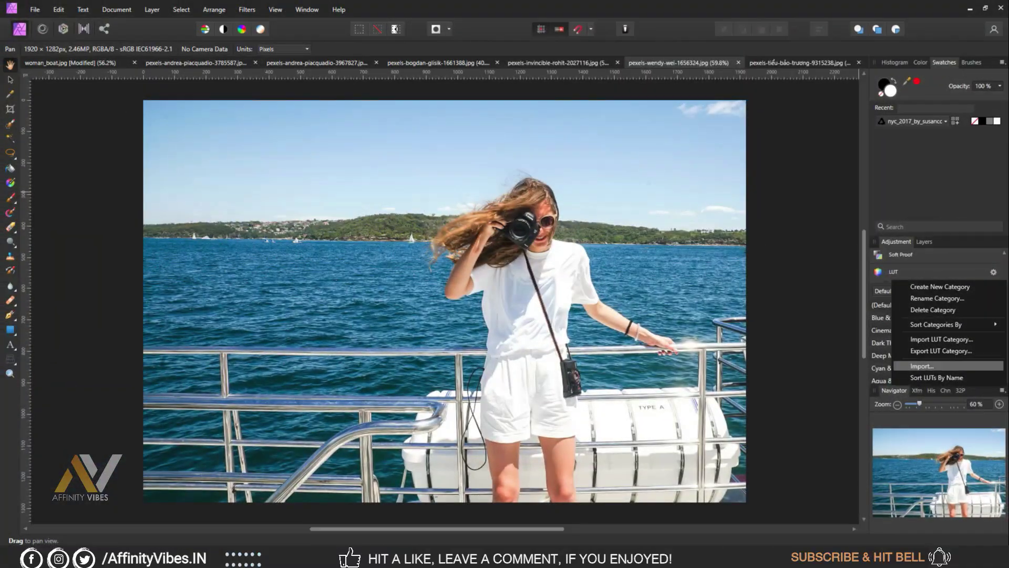
# Import Orange & Teal.cube from the Affinity Vibes (LUTS) folder as a LUT preset.
pyautogui.click(922, 366)
pyautogui.doubleClick(182, 86)
pyautogui.click(181, 160)
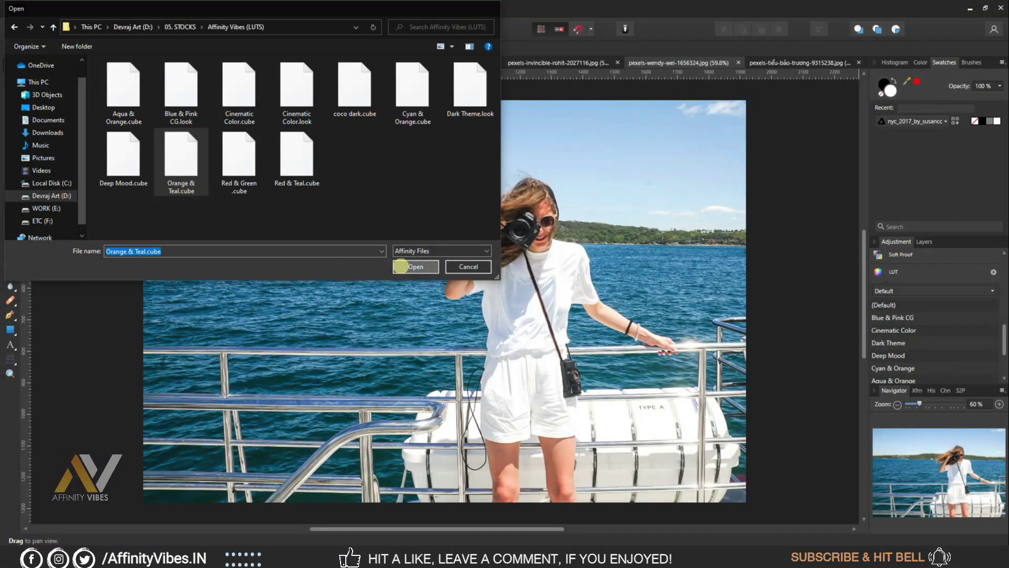
pyautogui.click(400, 266)
# Apply the Orange & Teal LUT preset to the photo and show its layers.
pyautogui.scroll(-2, 935, 336)
pyautogui.click(903, 325)
pyautogui.click(778, 259)
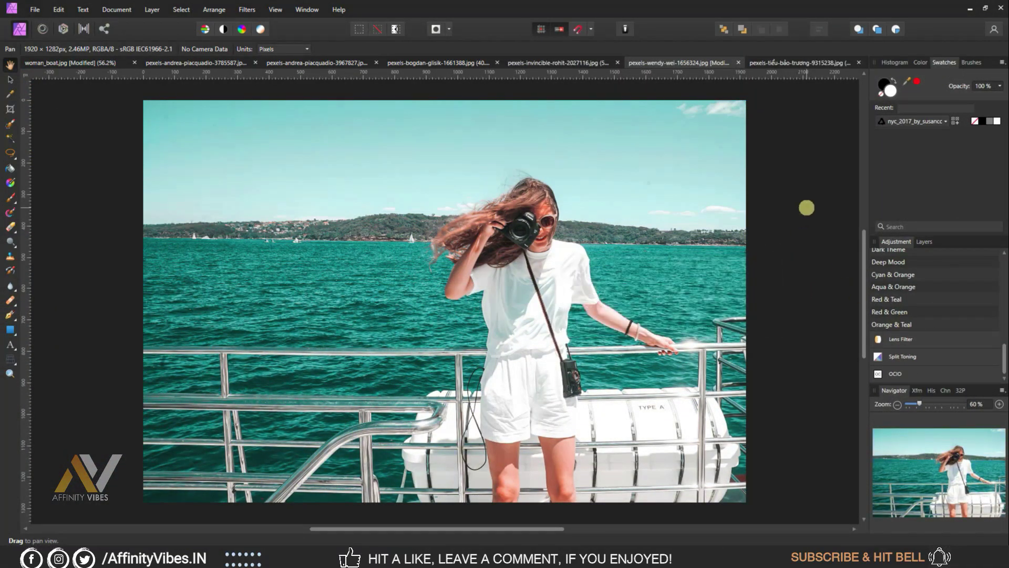
pyautogui.click(924, 242)
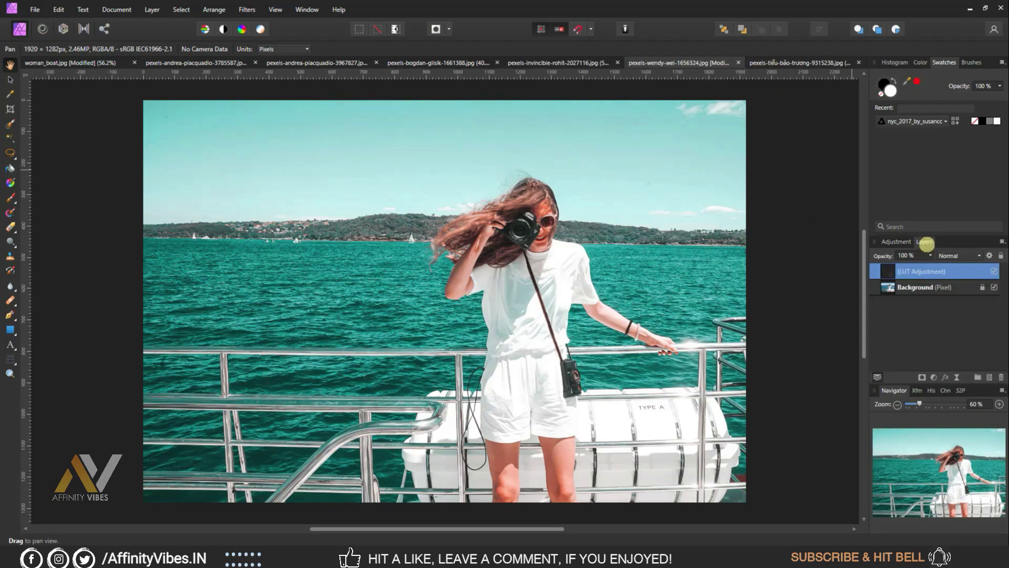
# Apply the Orange & Teal LUT to the schoolgirl and stairs photos.
pyautogui.click(799, 62)
pyautogui.click(896, 241)
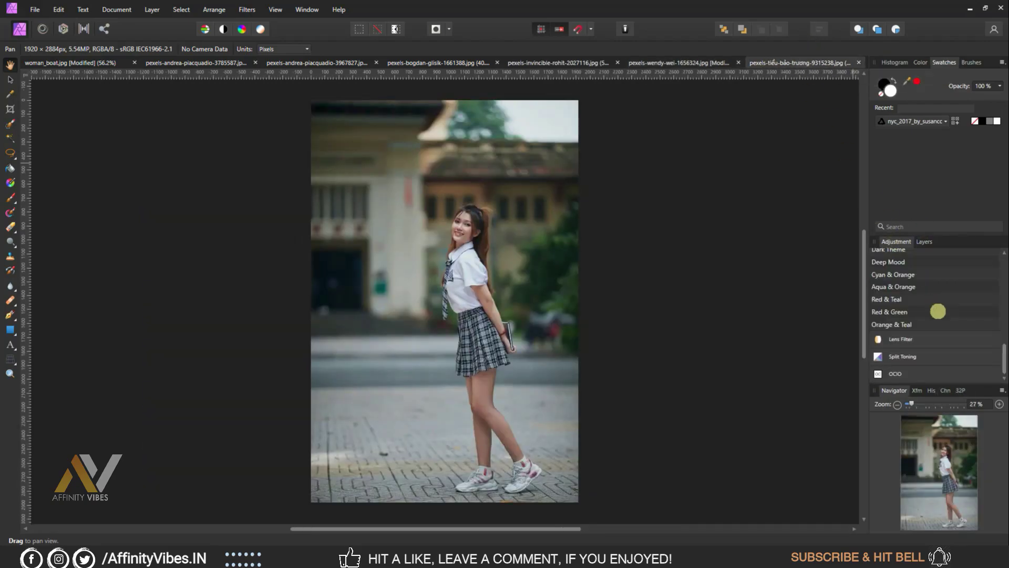
pyautogui.click(904, 323)
pyautogui.click(780, 257)
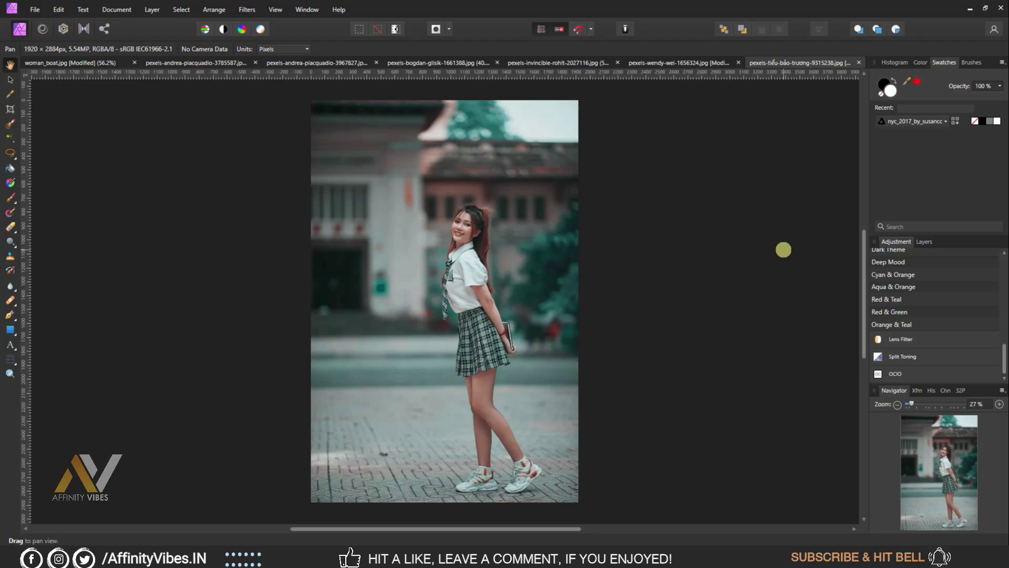
pyautogui.hotkey('ctrl', '+')
pyautogui.hotkey('ctrl', '+')
pyautogui.click(577, 63)
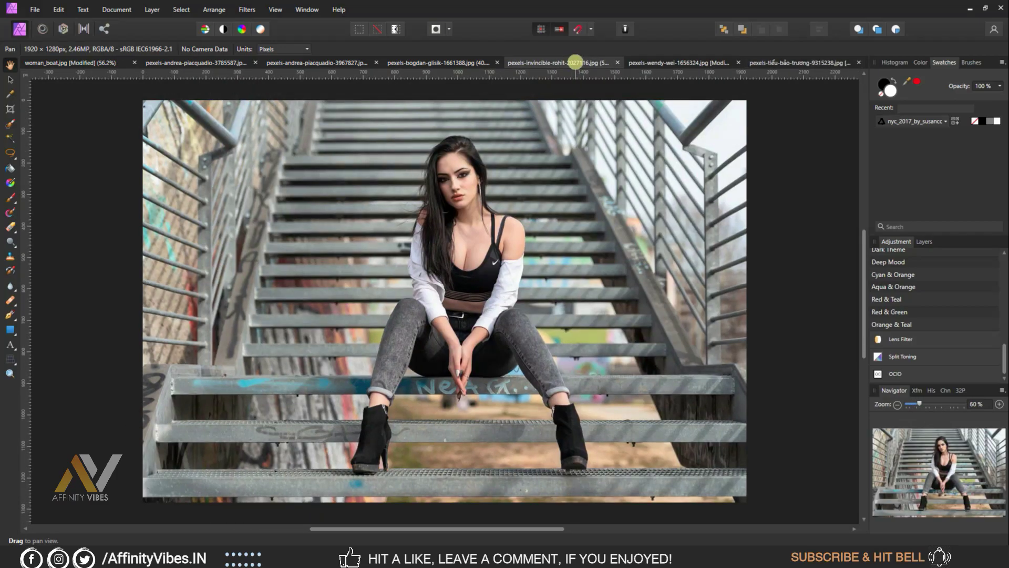
pyautogui.click(903, 324)
pyautogui.click(780, 258)
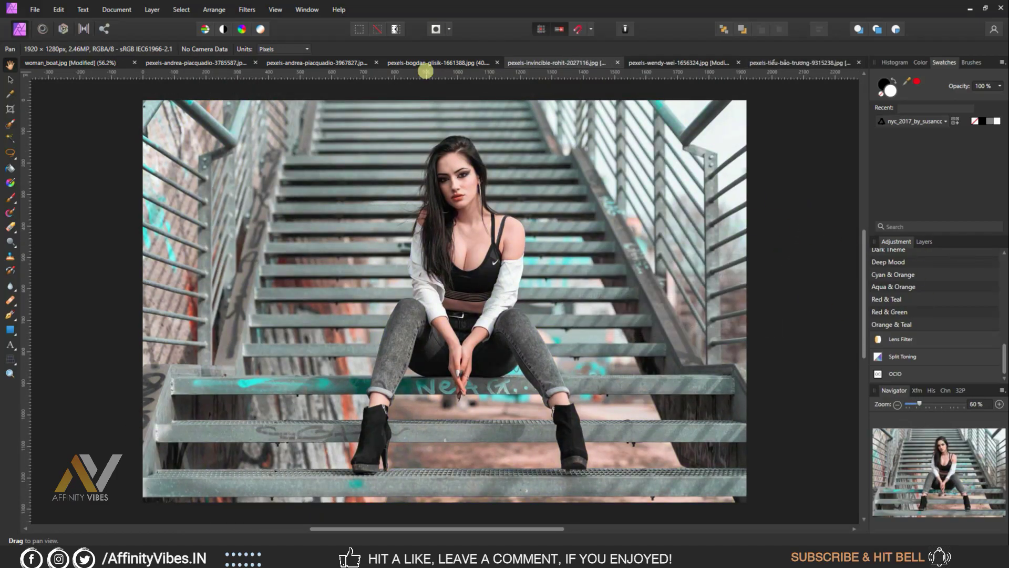
# Apply the Orange & Teal LUT to the bench, pool and beach photos.
pyautogui.click(427, 63)
pyautogui.click(910, 322)
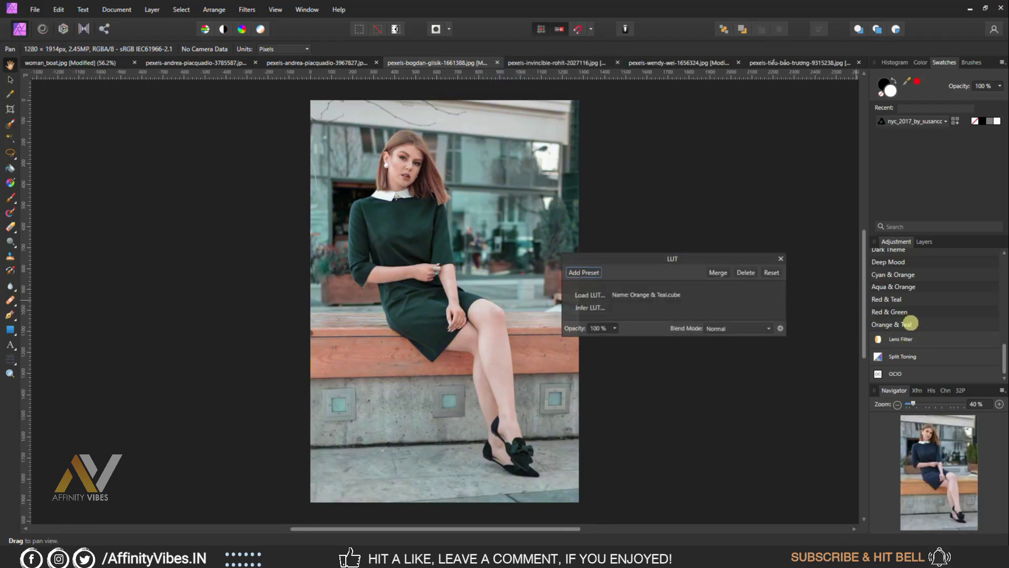
pyautogui.click(780, 257)
pyautogui.click(348, 64)
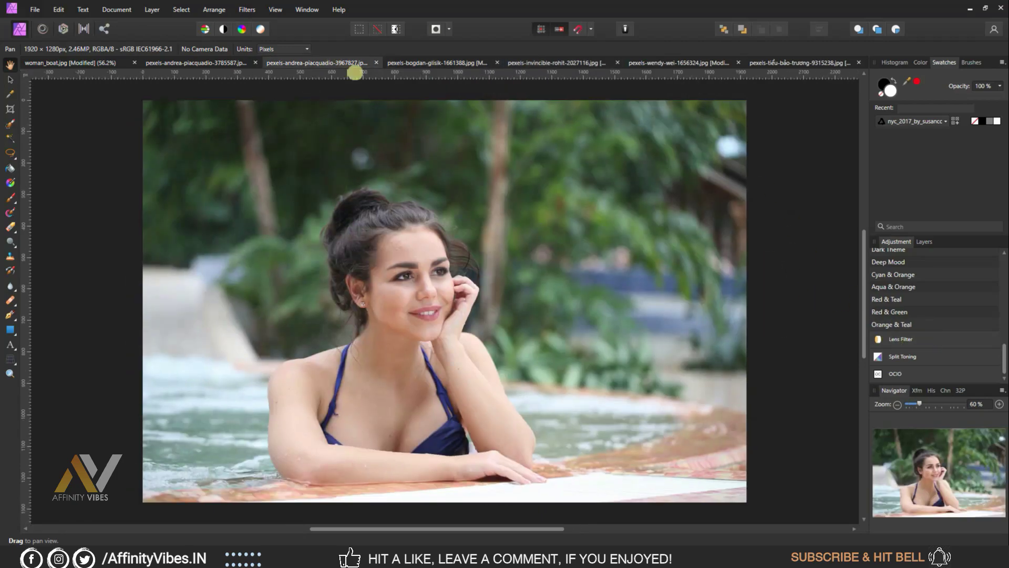
pyautogui.click(903, 323)
pyautogui.click(780, 257)
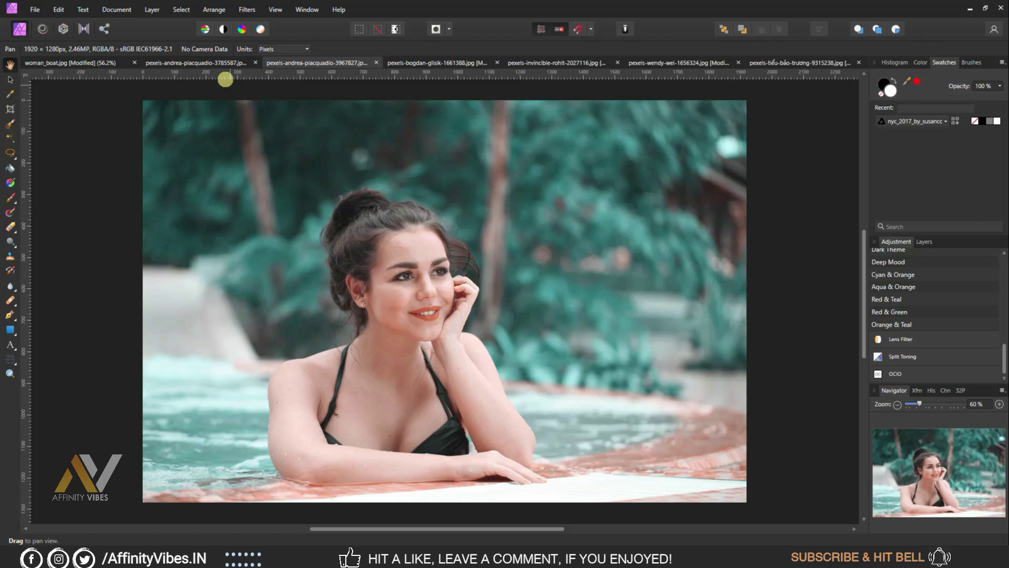
pyautogui.click(223, 63)
pyautogui.click(893, 324)
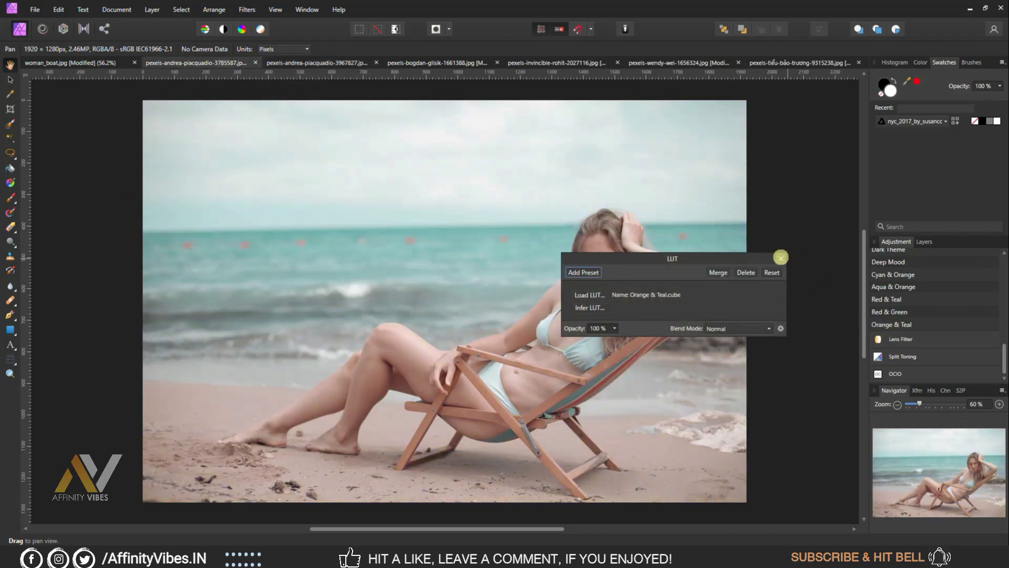
pyautogui.click(780, 257)
# Cycle through all the open photo tabs to review the LUT grade.
pyautogui.click(86, 63)
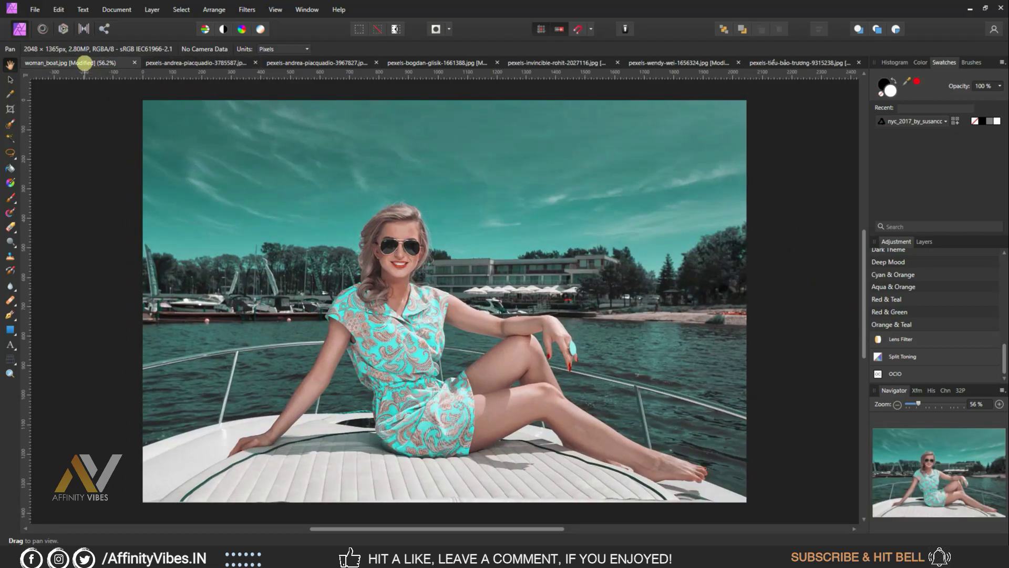
pyautogui.click(770, 63)
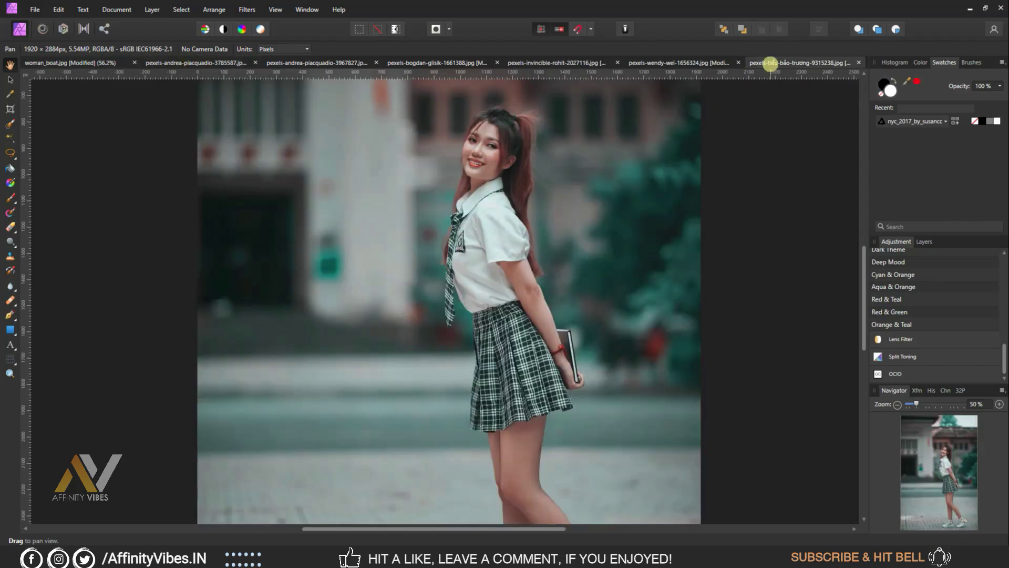
pyautogui.click(695, 63)
pyautogui.click(563, 63)
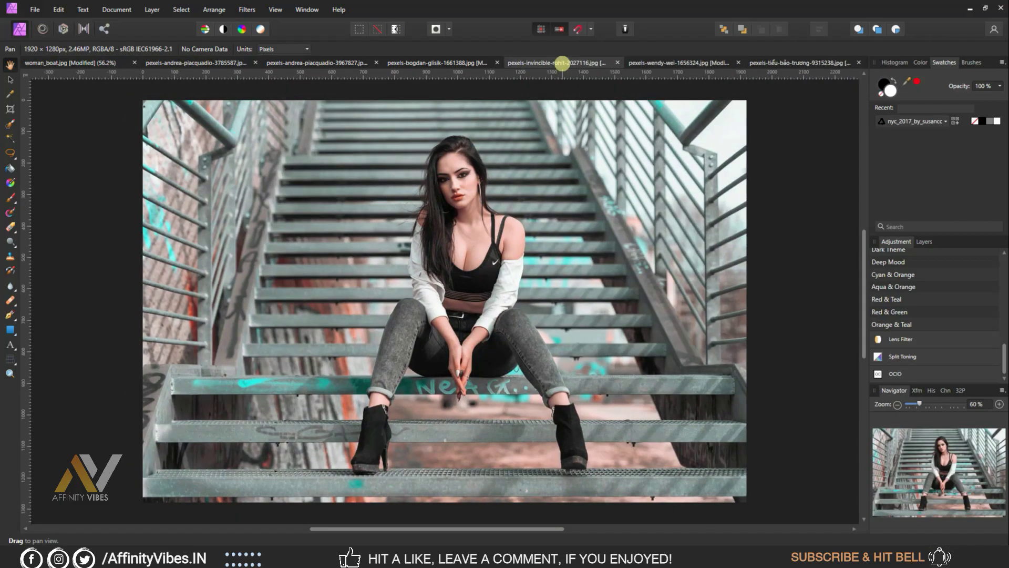
pyautogui.click(446, 63)
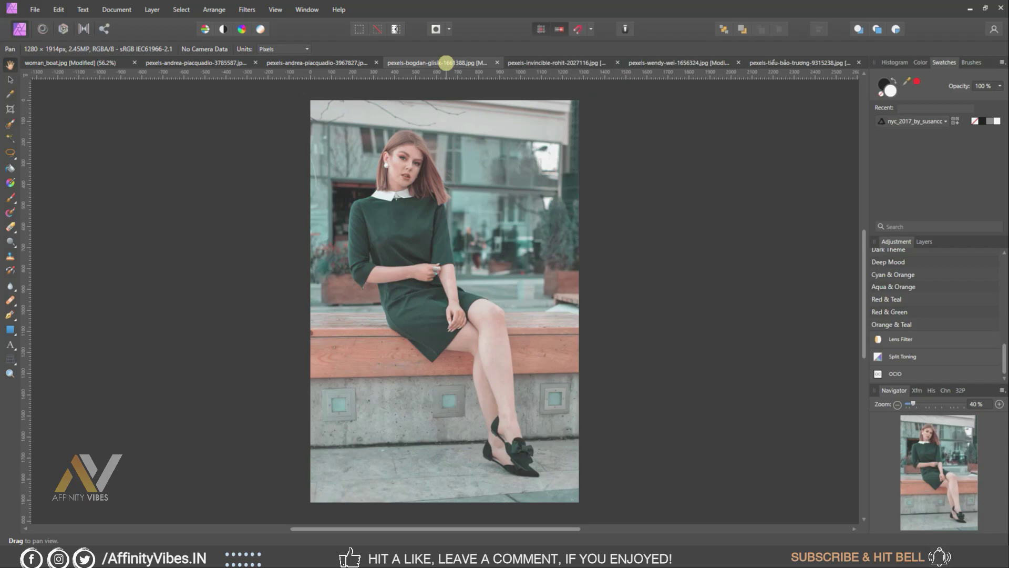
pyautogui.click(350, 62)
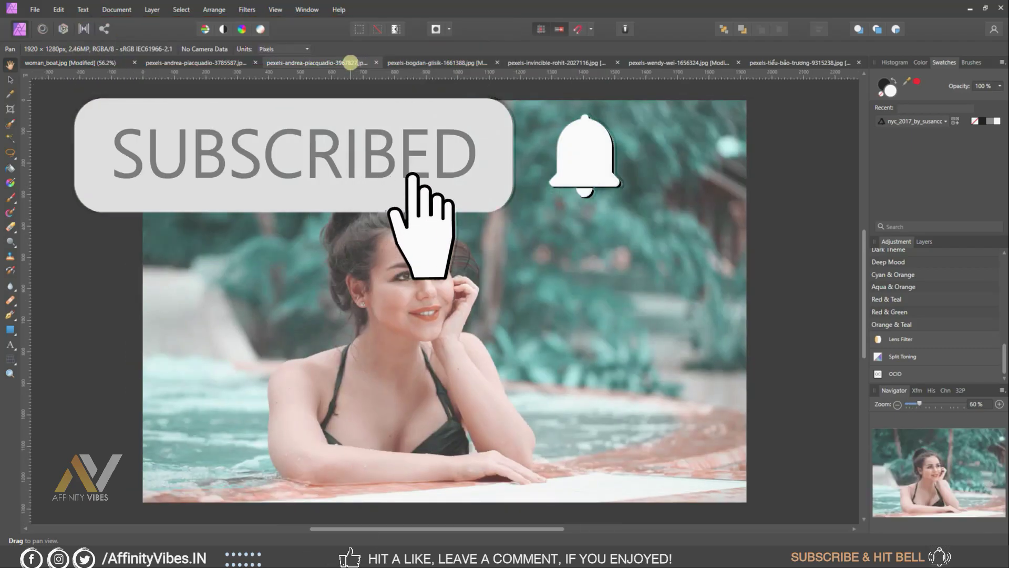
pyautogui.click(224, 62)
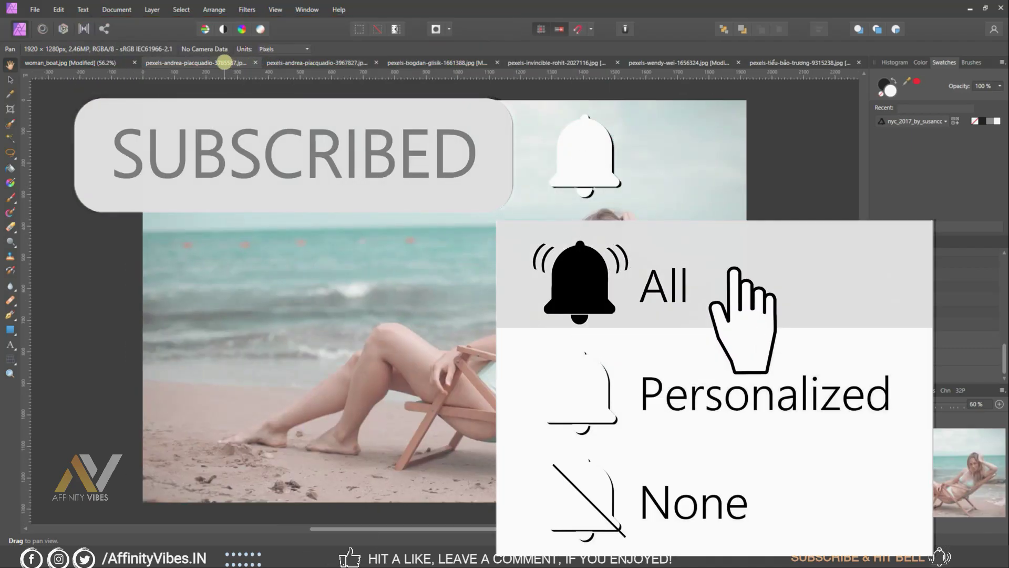
# Hide the beach photo's LUT layer to compare, then return to woman_boat.jpg.
pyautogui.click(926, 242)
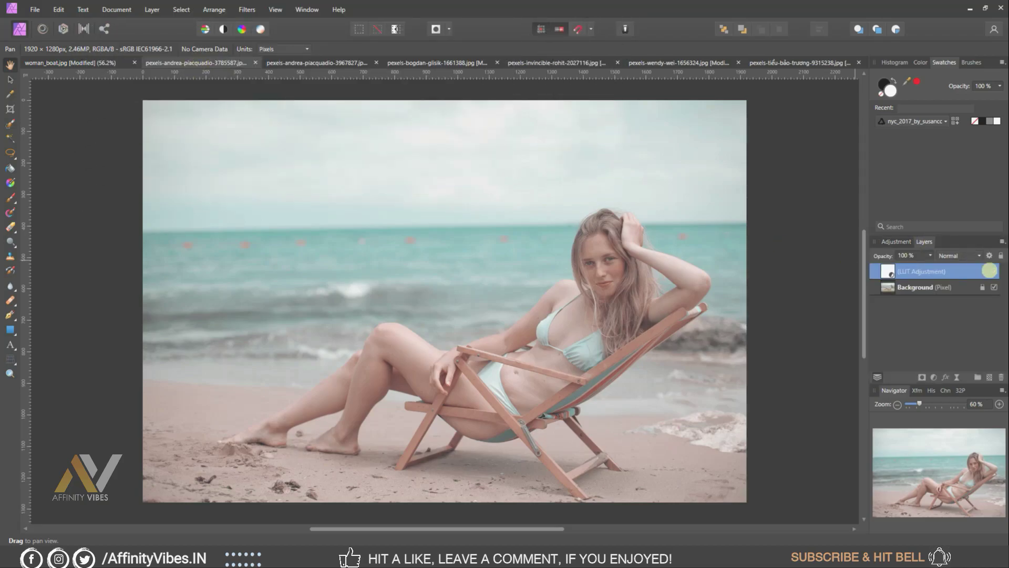
pyautogui.click(993, 270)
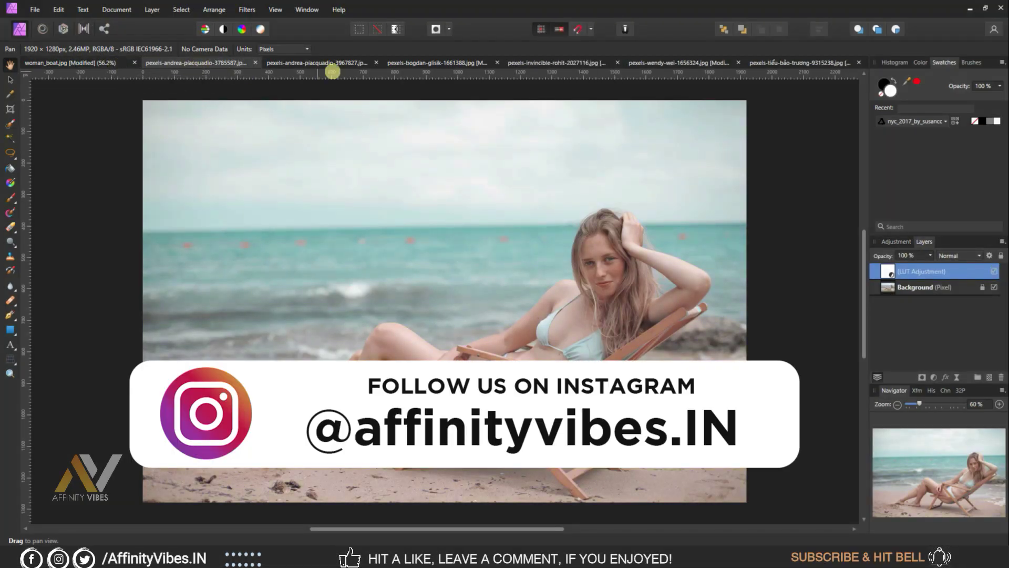
pyautogui.click(310, 63)
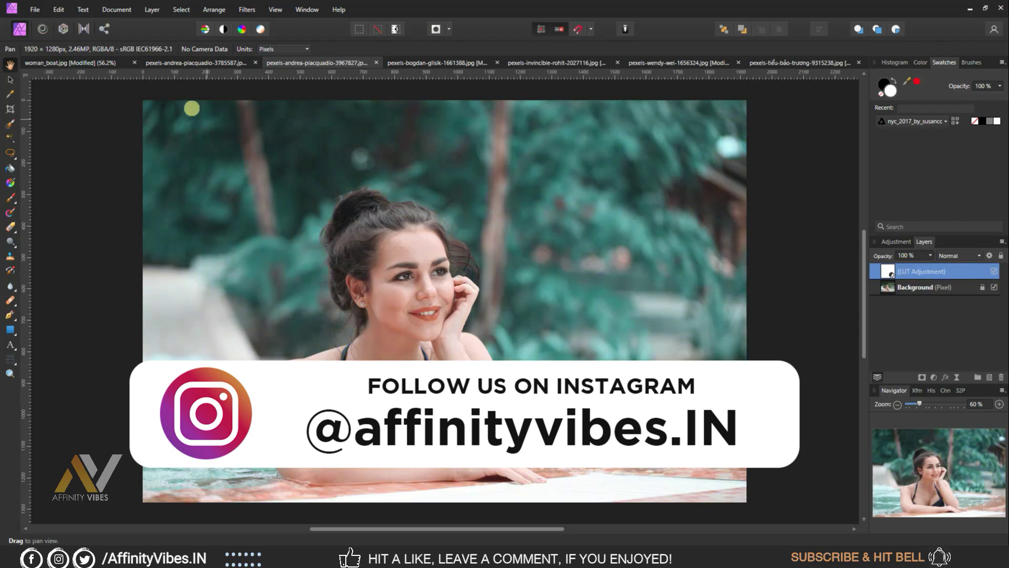
pyautogui.click(79, 62)
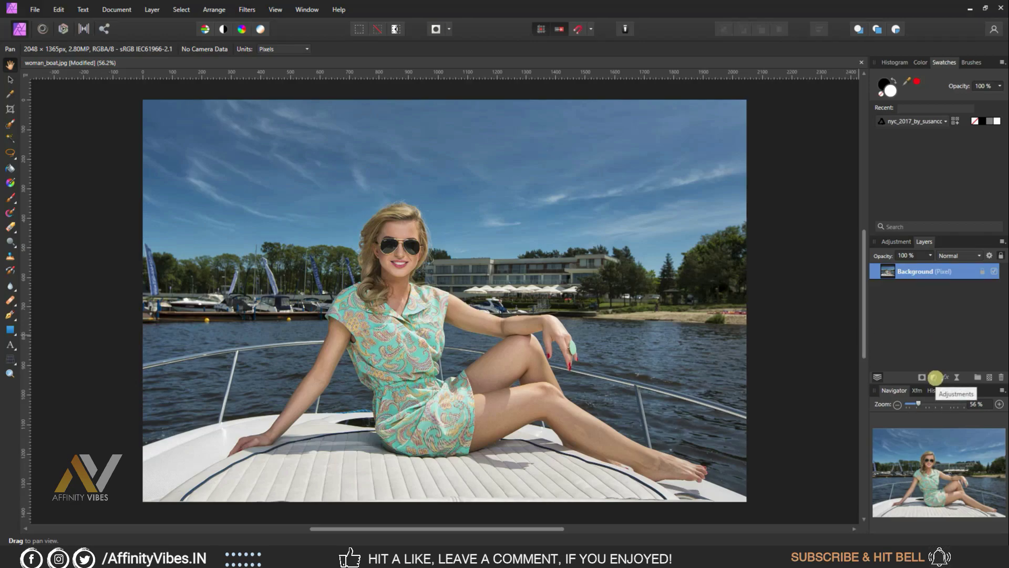
# Add a Channel Mixer adjustment set to the Blue output channel.
pyautogui.click(934, 377)
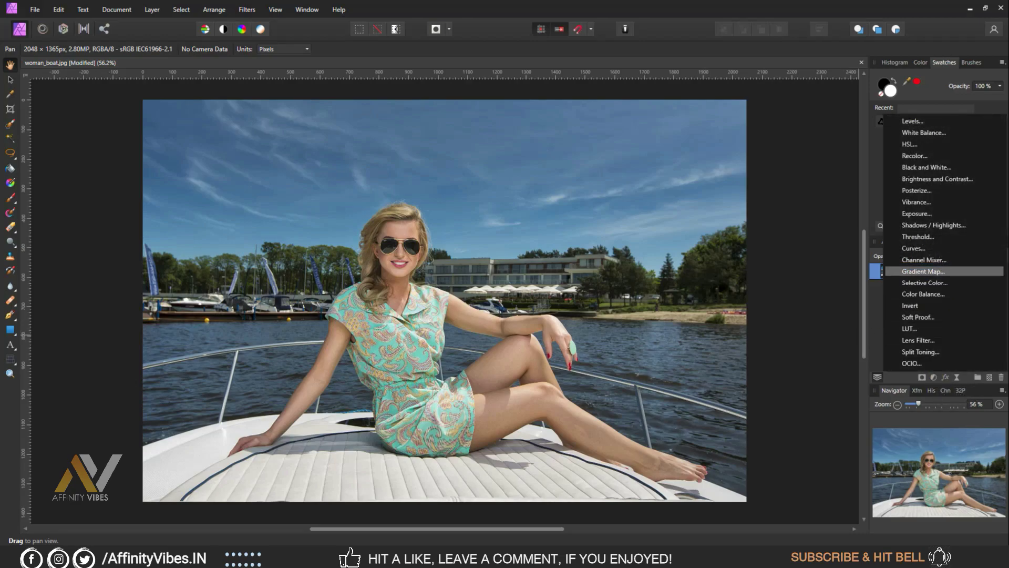
pyautogui.click(953, 260)
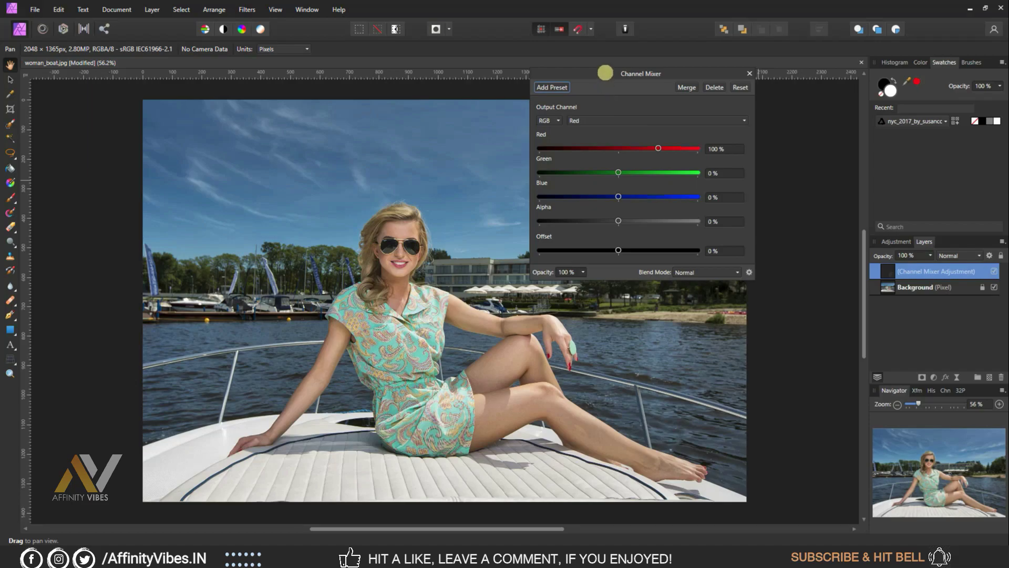
pyautogui.moveTo(603, 70); pyautogui.dragTo(647, 127)
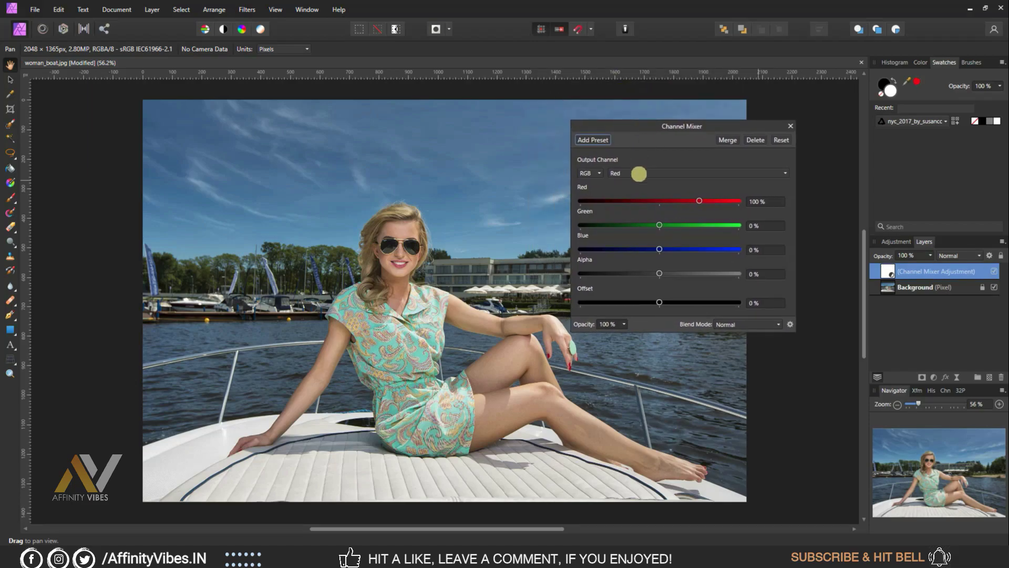
pyautogui.click(639, 173)
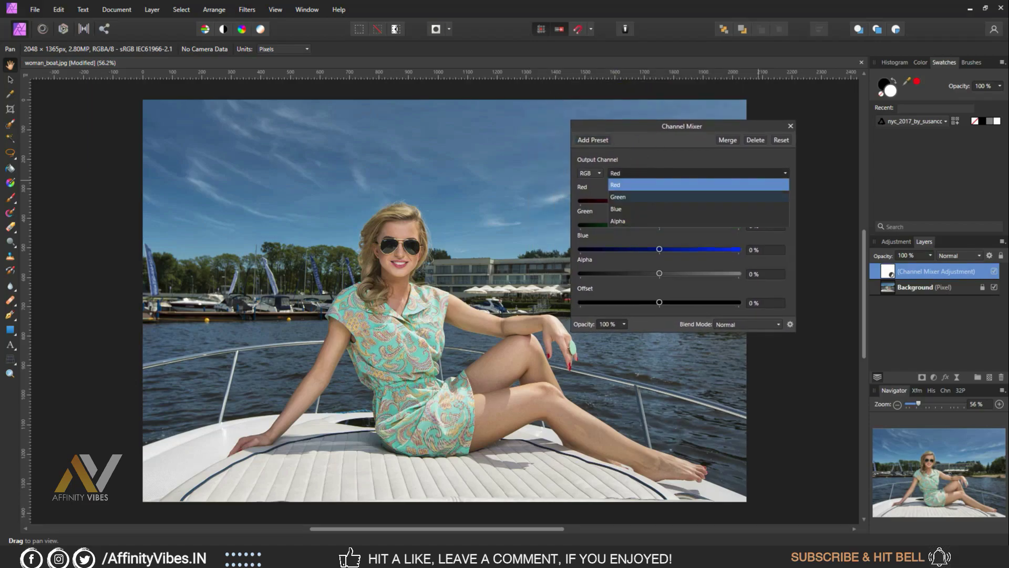
pyautogui.click(626, 209)
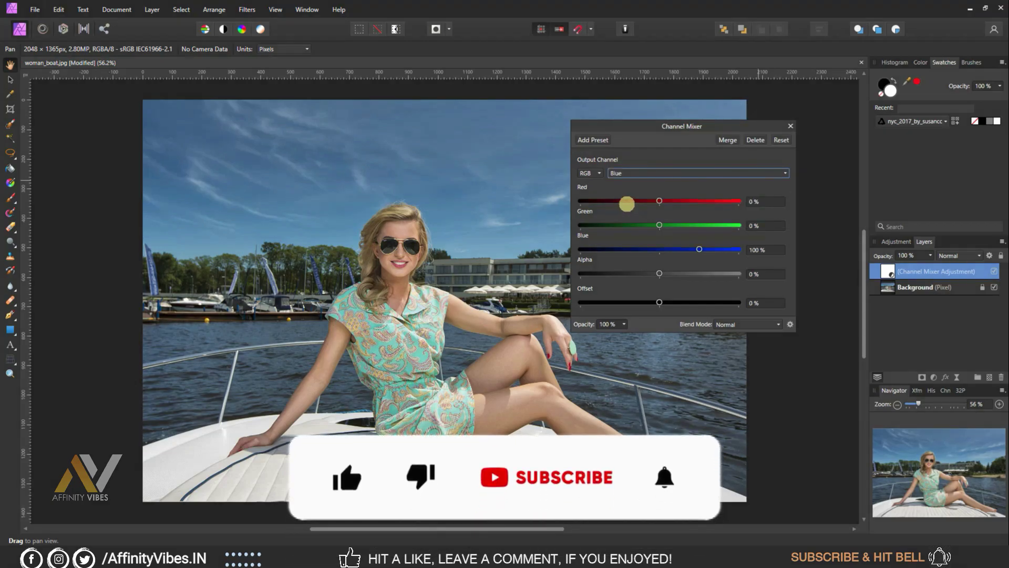
# Set the Blue output to Green 100% and Blue 0%, then close the mixer.
pyautogui.click(757, 225)
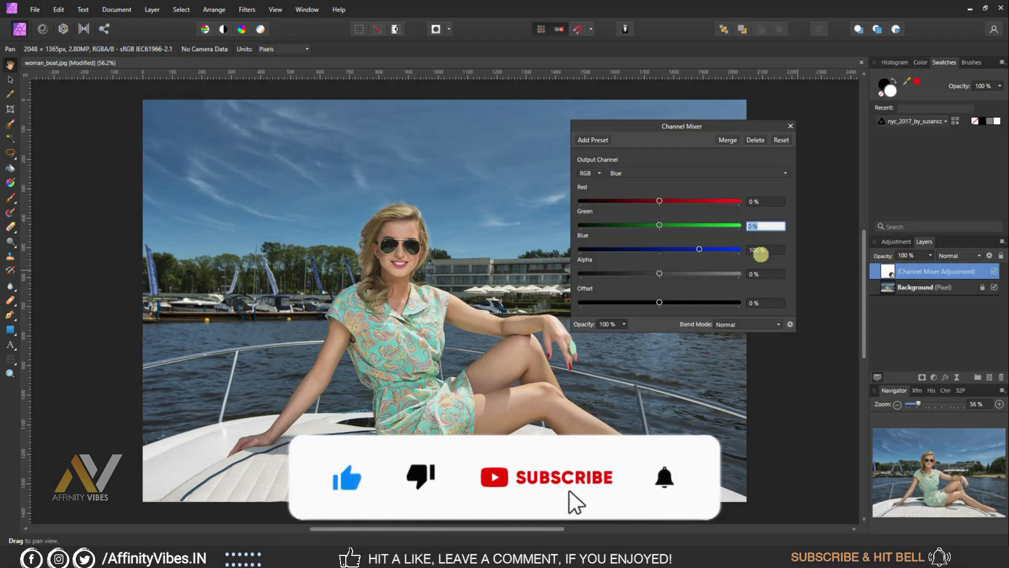
pyautogui.write('1')
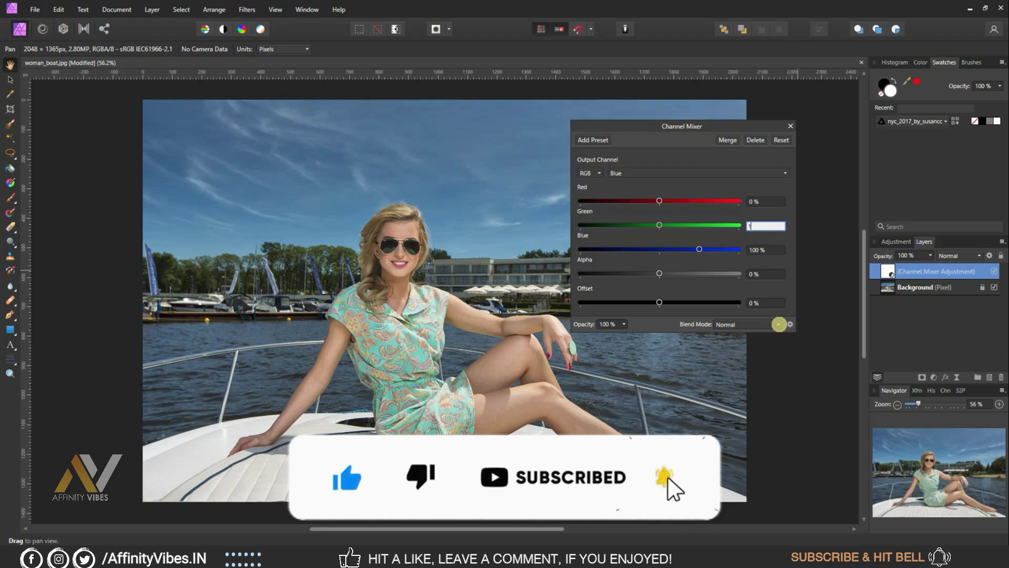
pyautogui.write('00')
pyautogui.press('Return')
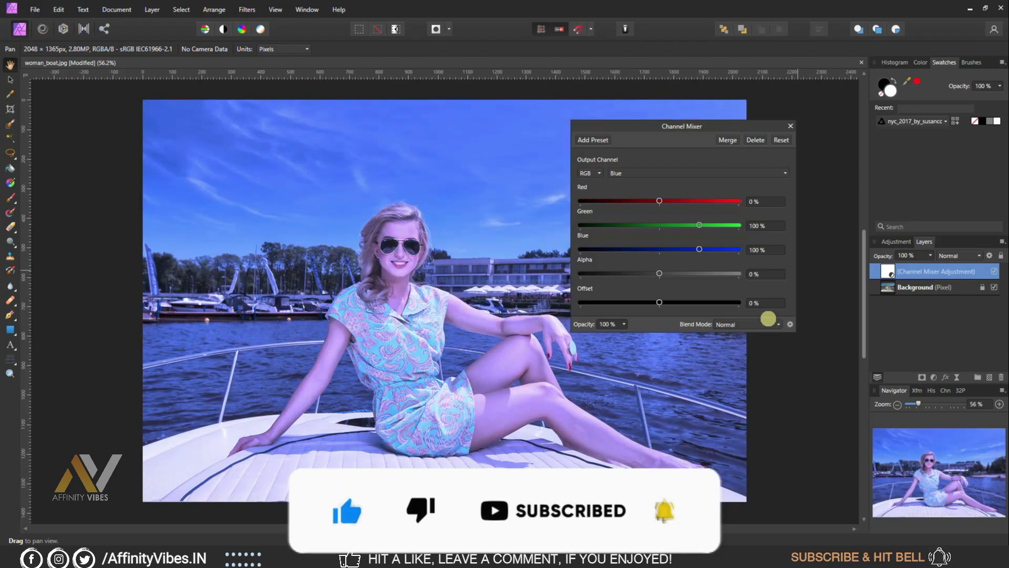
pyautogui.click(763, 250)
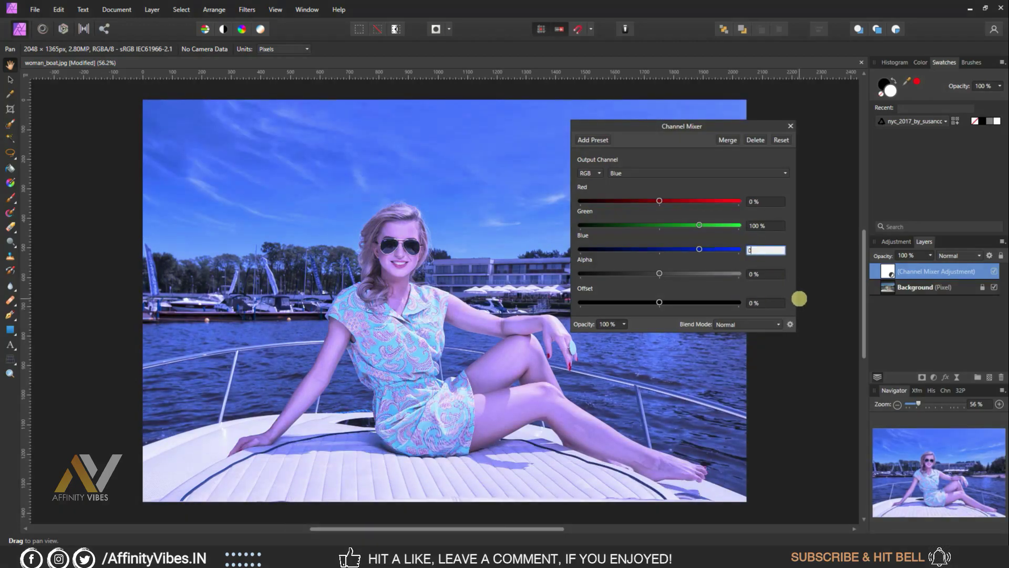
pyautogui.write('0')
pyautogui.press('Return')
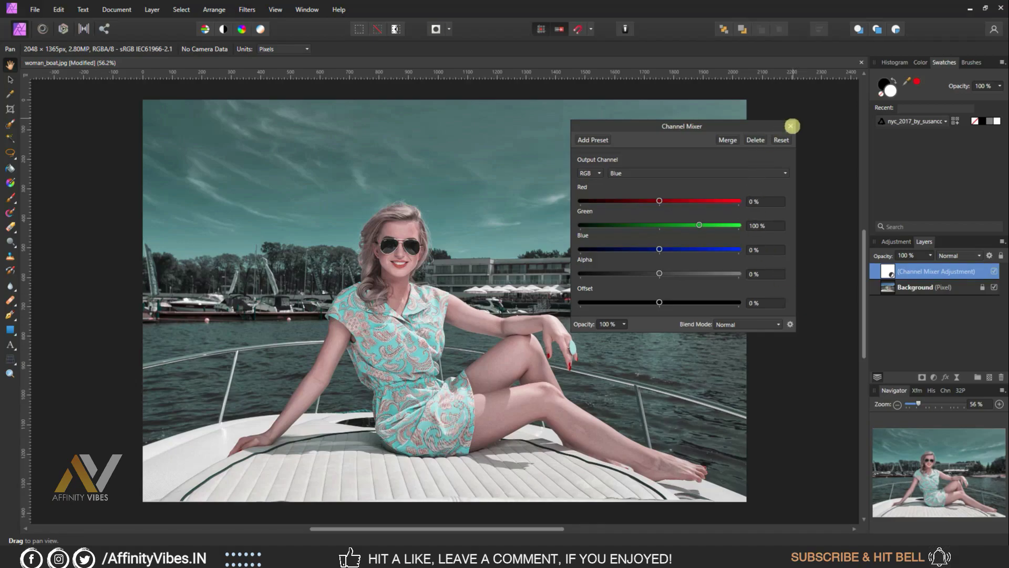
pyautogui.click(791, 126)
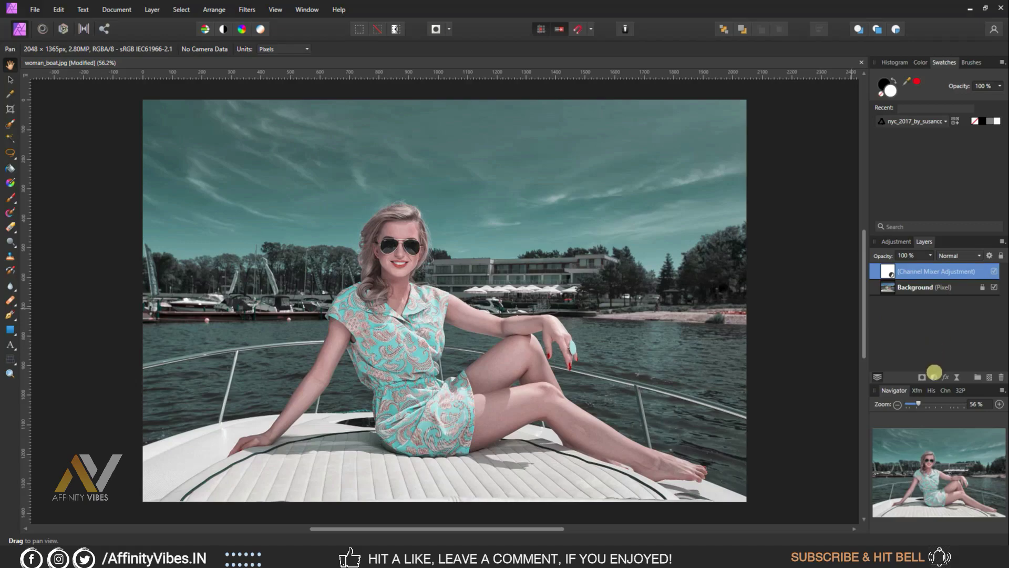
# Add a Selective Color layer with Reds at Cyan -15%, Magenta 20%, Yellow 100%.
pyautogui.click(933, 376)
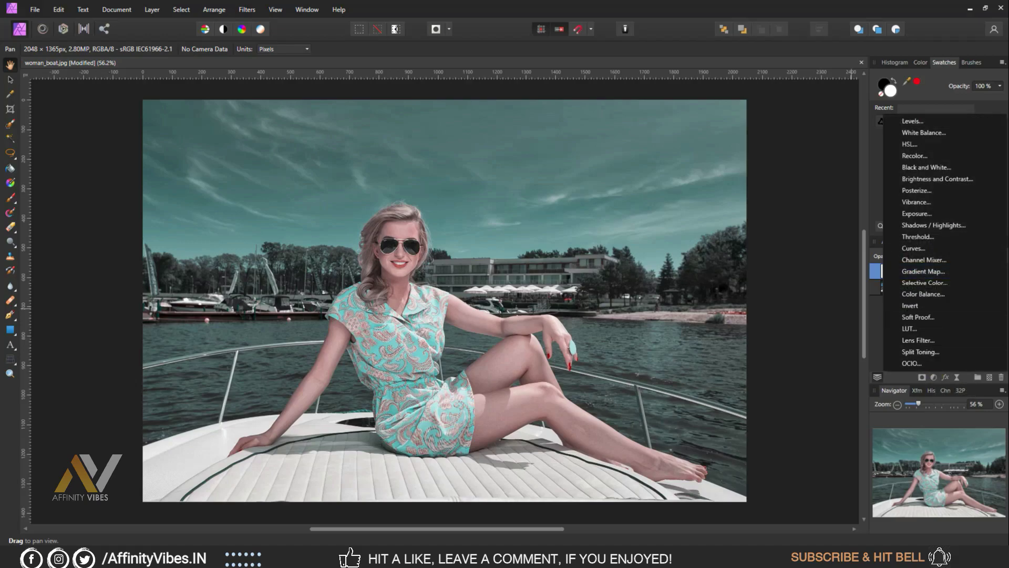
pyautogui.click(923, 282)
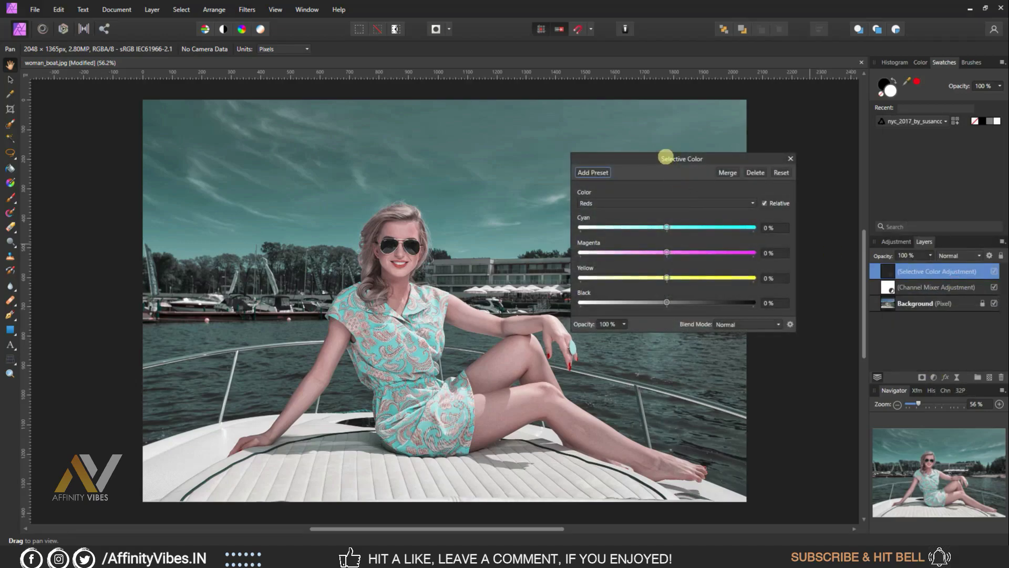
pyautogui.moveTo(666, 157); pyautogui.dragTo(617, 121)
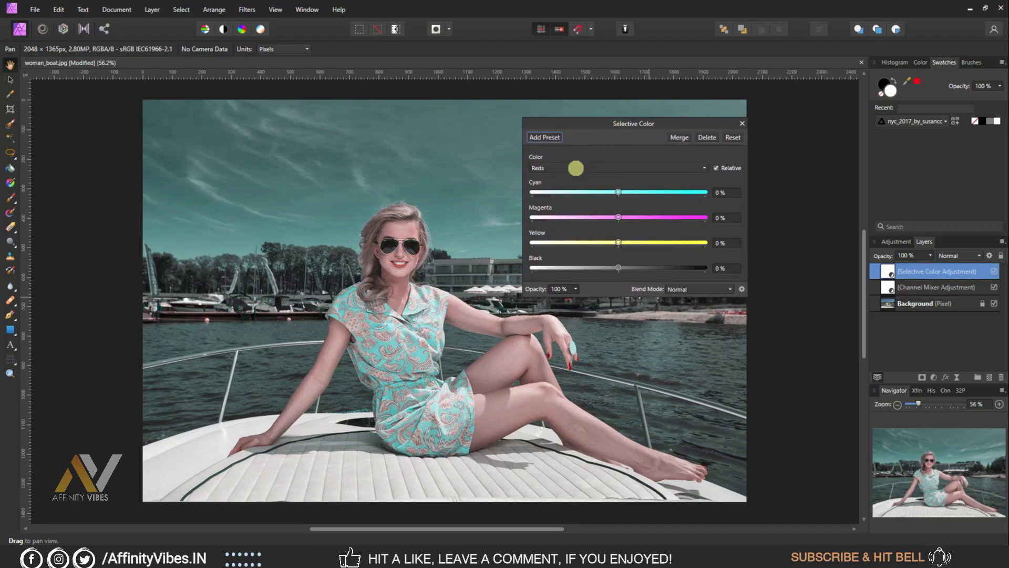
pyautogui.click(725, 192)
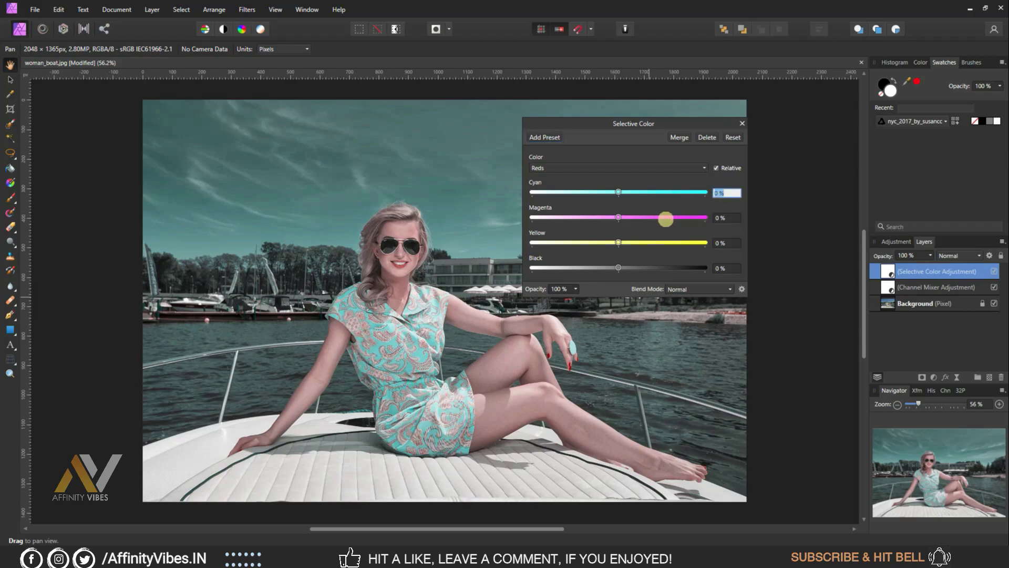
pyautogui.moveTo(619, 190); pyautogui.dragTo(616, 193)
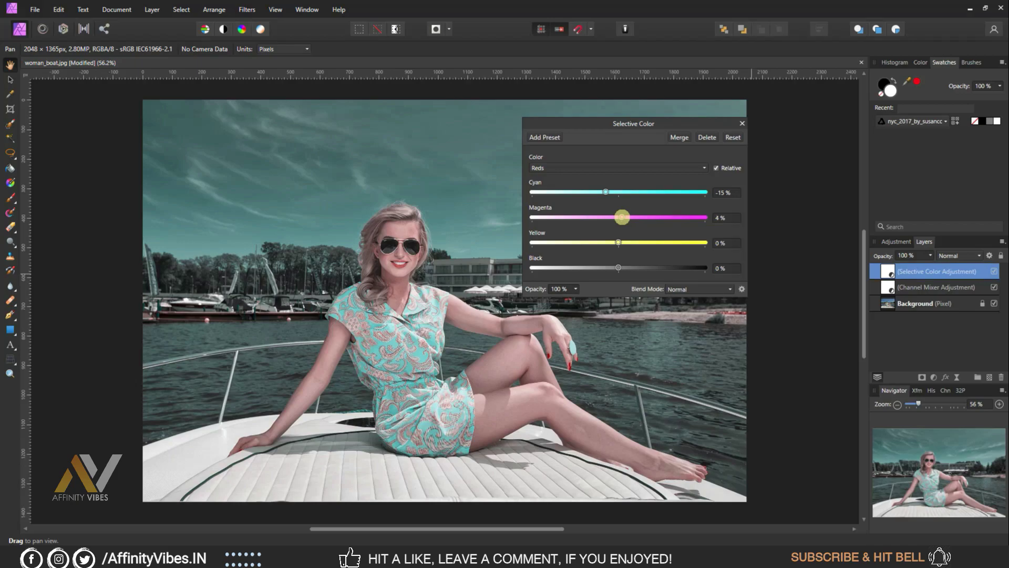
pyautogui.moveTo(621, 217); pyautogui.dragTo(634, 217)
pyautogui.moveTo(618, 242); pyautogui.dragTo(716, 243)
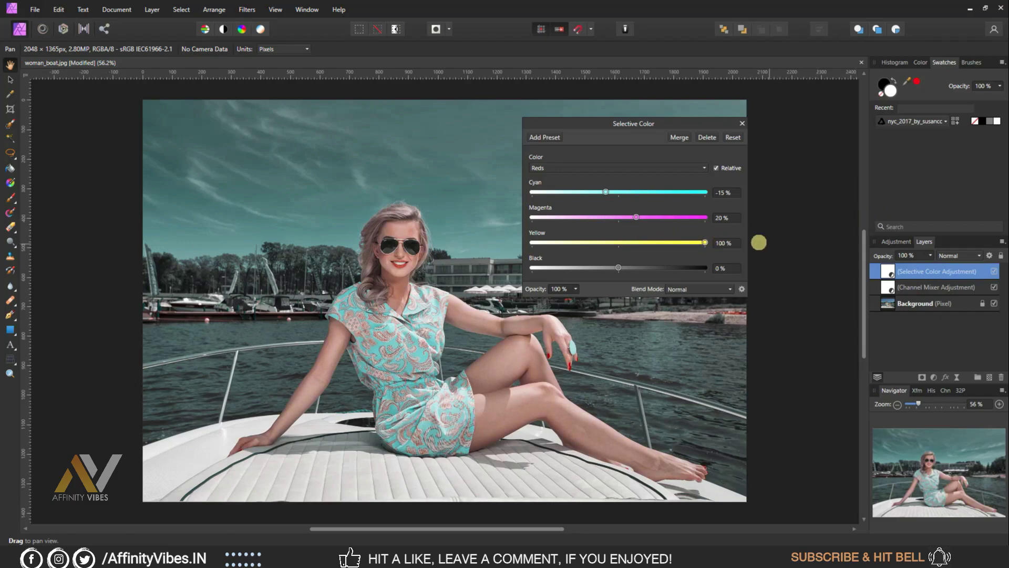
# Switch Selective Color to Cyans and set Cyan 20%, Magenta -15%, Yellow 5%.
pyautogui.click(628, 167)
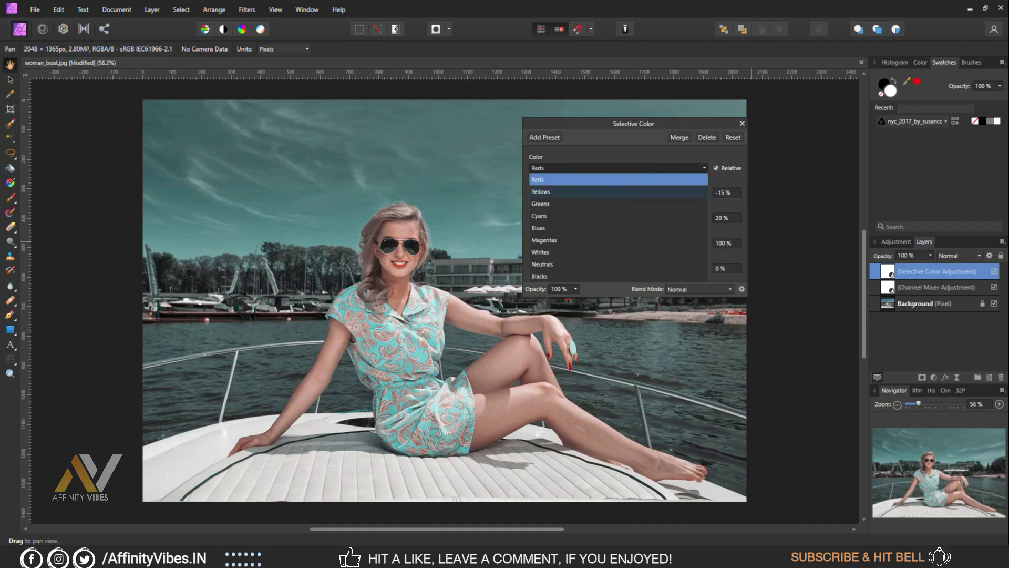
pyautogui.click(541, 216)
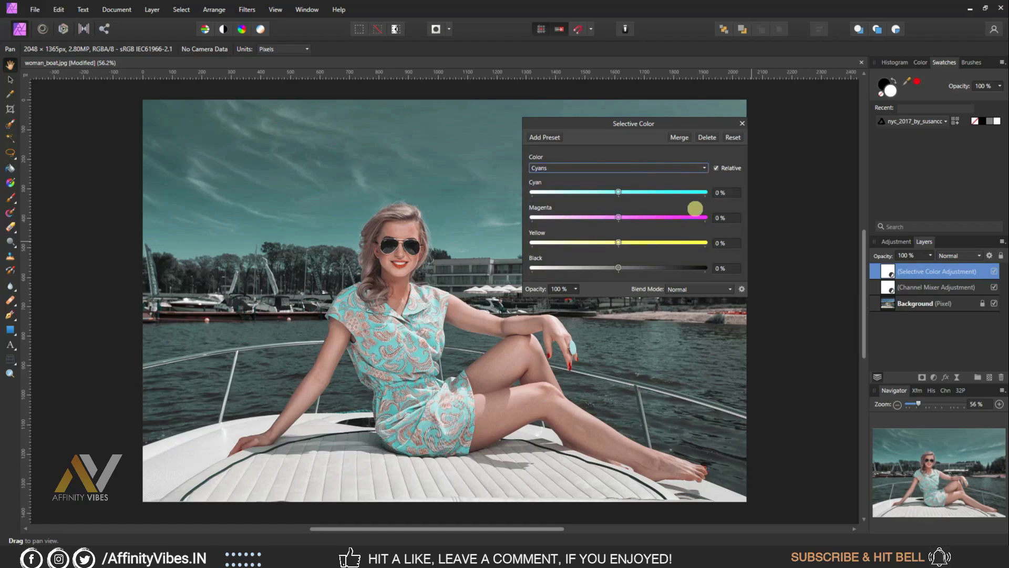
pyautogui.click(724, 192)
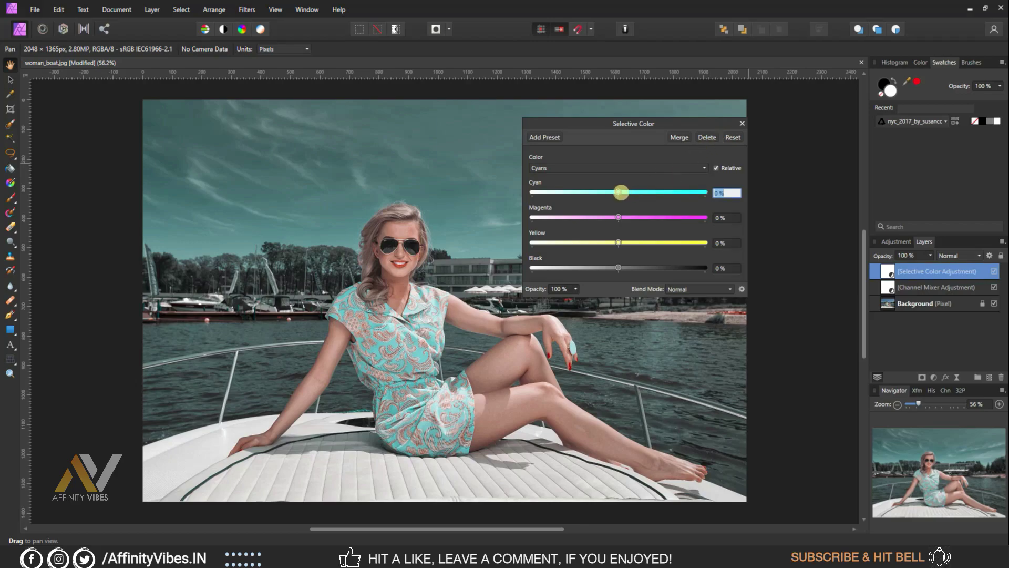
pyautogui.moveTo(621, 192); pyautogui.dragTo(634, 191)
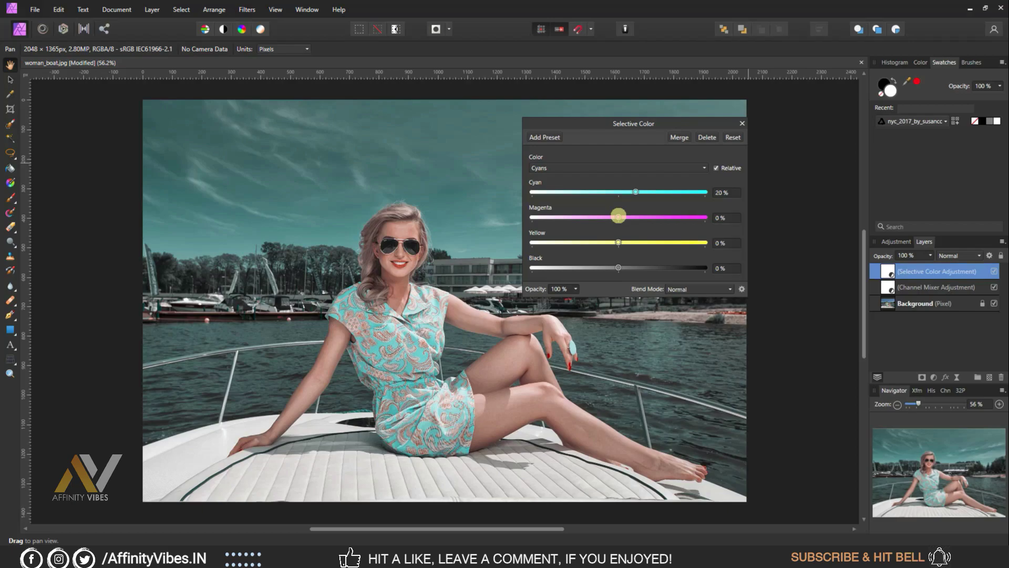
pyautogui.moveTo(618, 217); pyautogui.dragTo(615, 216)
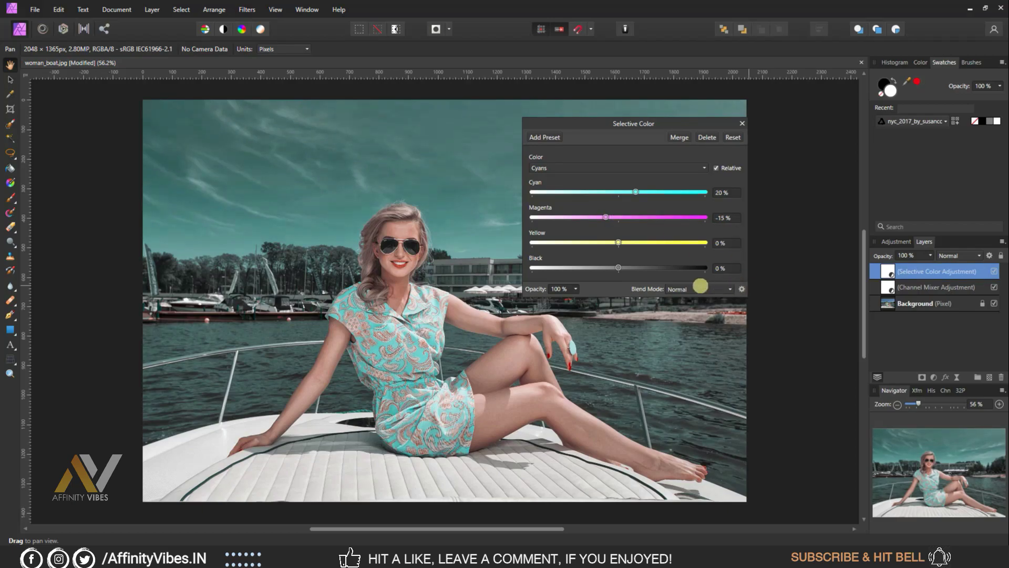
pyautogui.moveTo(618, 243)
pyautogui.mouseDown()
pyautogui.moveTo(709, 240)
pyautogui.moveTo(622, 242)
pyautogui.mouseUp()
pyautogui.click(727, 243)
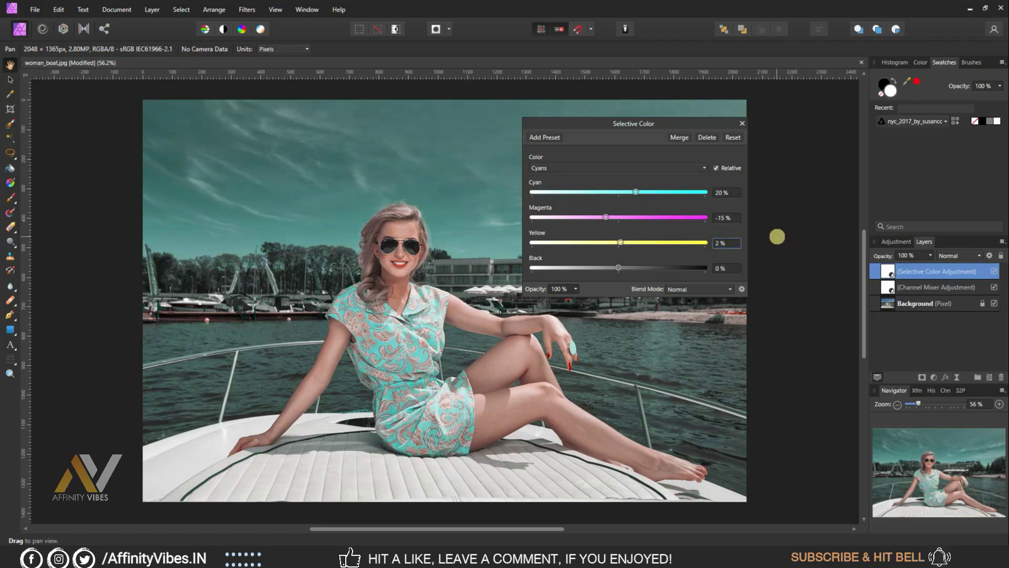
pyautogui.write('5')
pyautogui.press('Return')
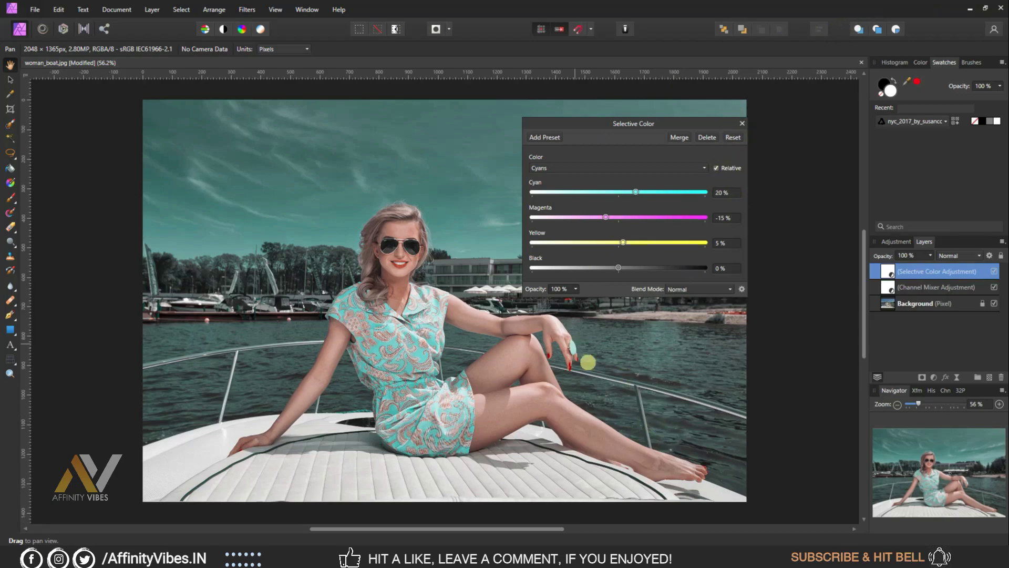
# Close Selective Color, add an HSL Shift layer and boost orange saturation by 10%.
pyautogui.click(742, 124)
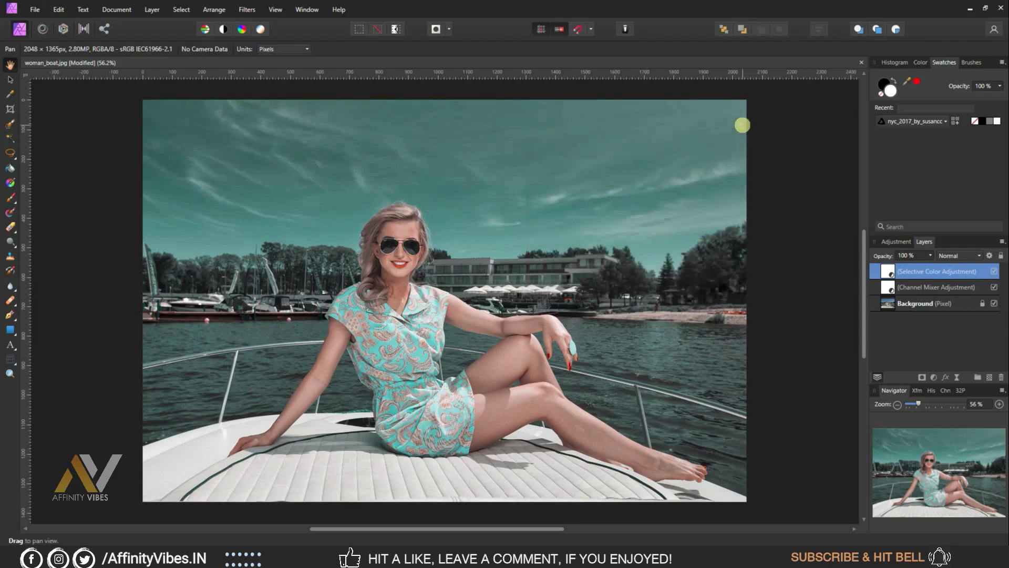
pyautogui.click(932, 376)
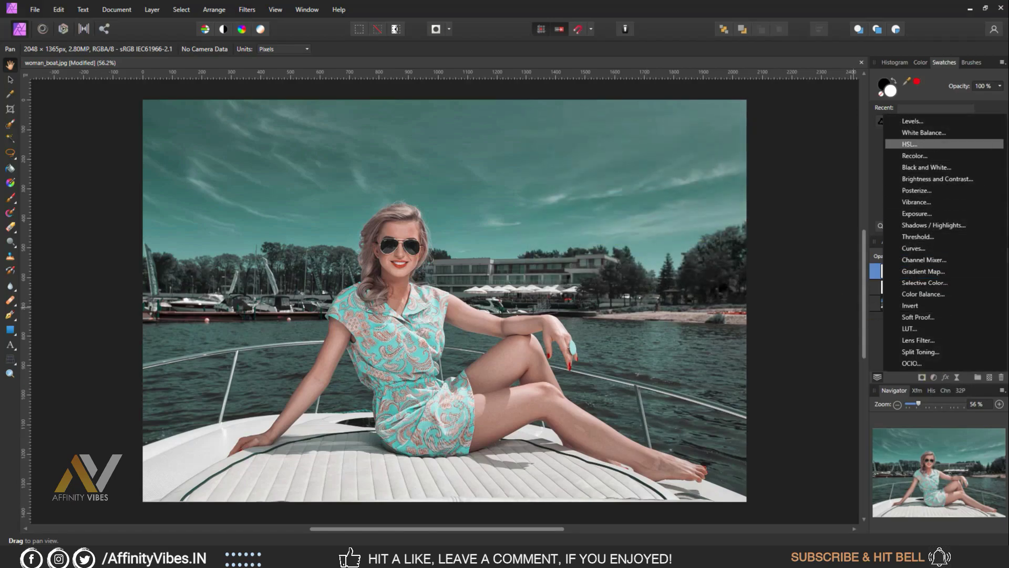
pyautogui.click(927, 144)
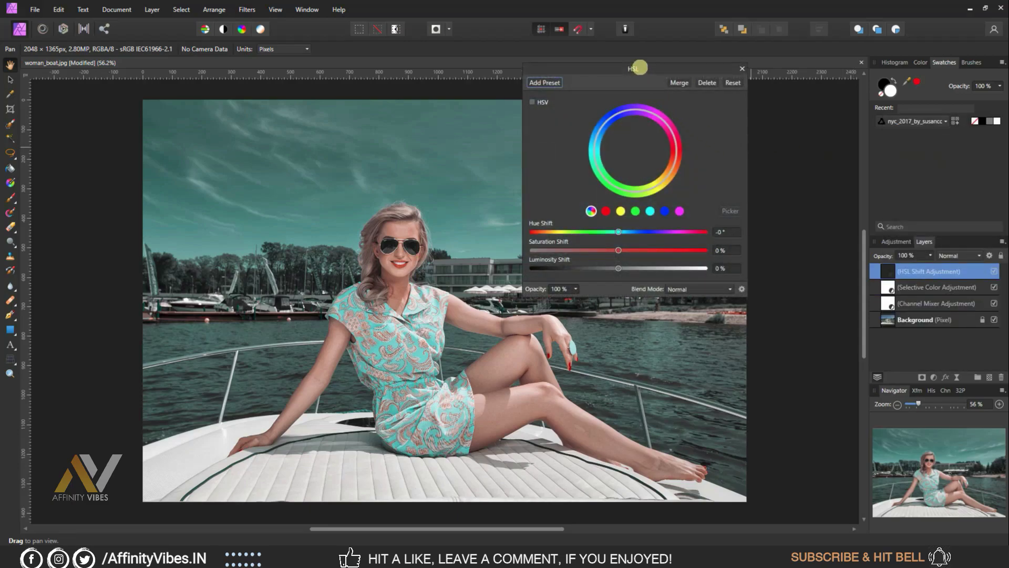
pyautogui.moveTo(640, 78); pyautogui.dragTo(668, 113)
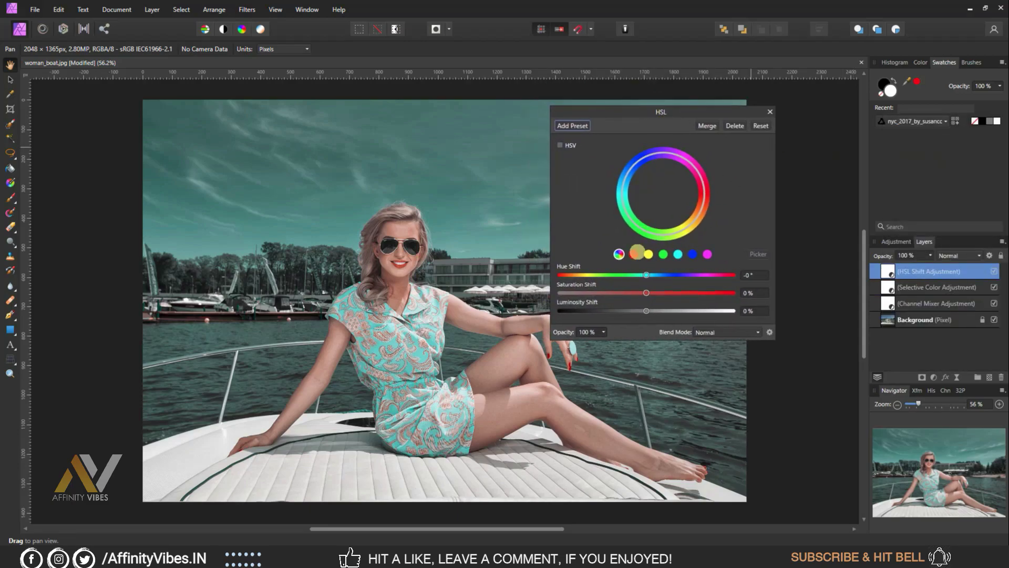
pyautogui.click(635, 254)
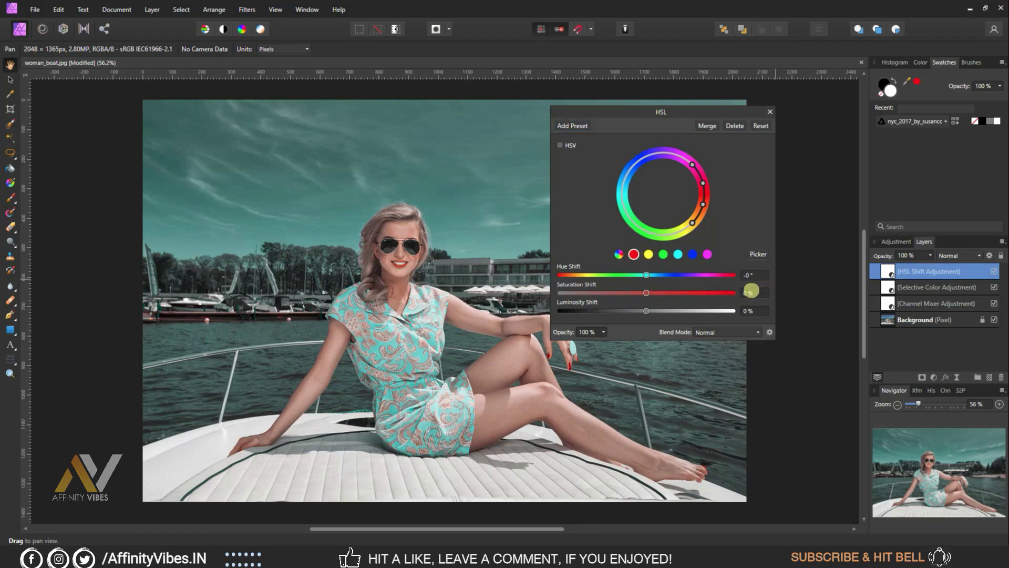
pyautogui.click(750, 292)
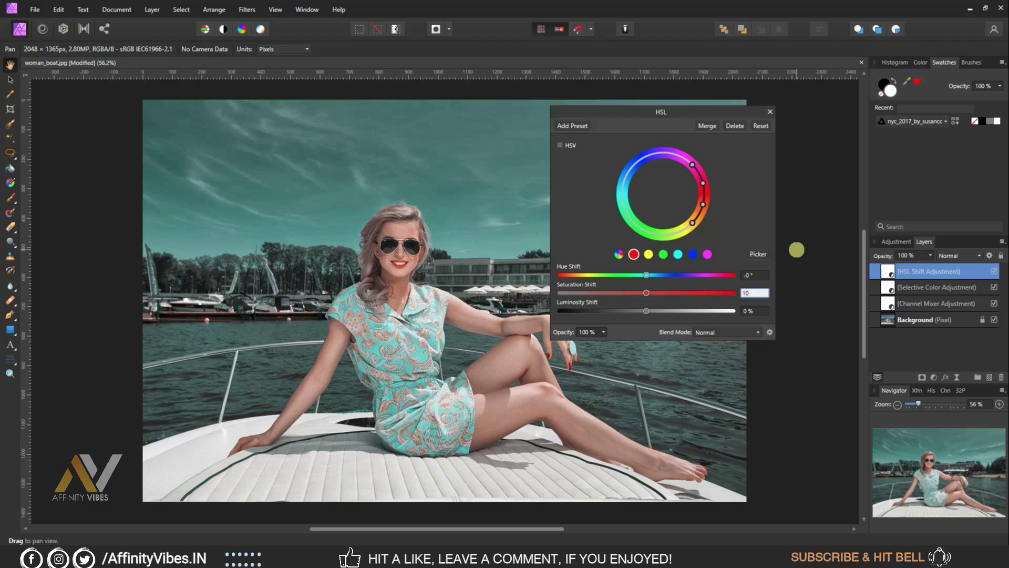
pyautogui.press('Return')
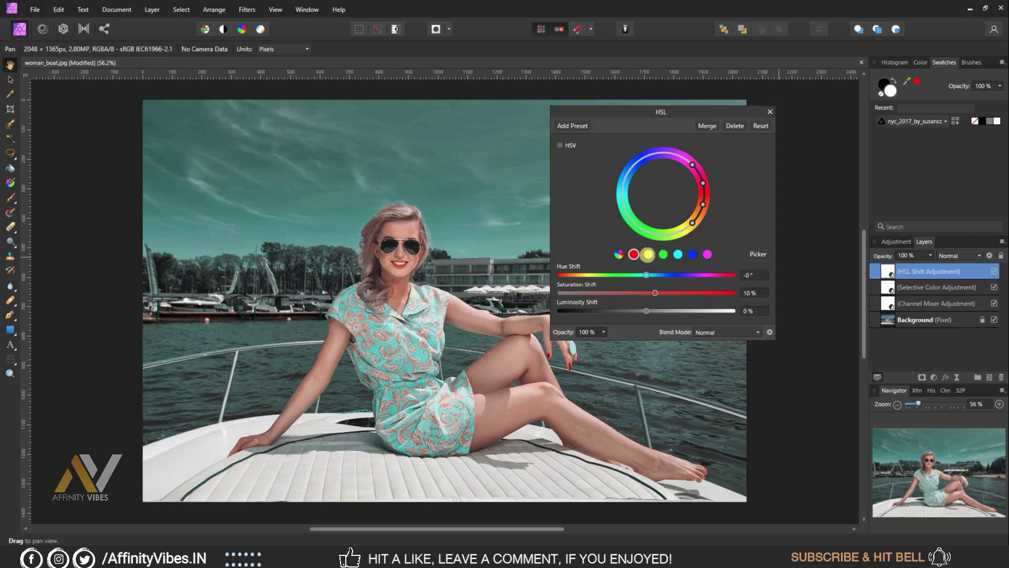
# Boost yellow saturation by 10% and cyan saturation by 40%.
pyautogui.click(648, 254)
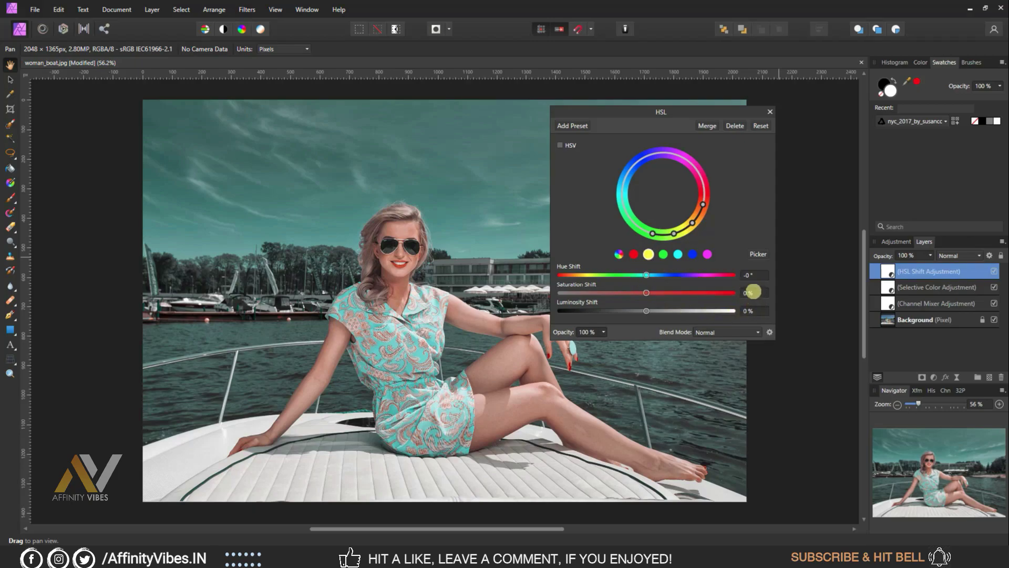
pyautogui.click(753, 292)
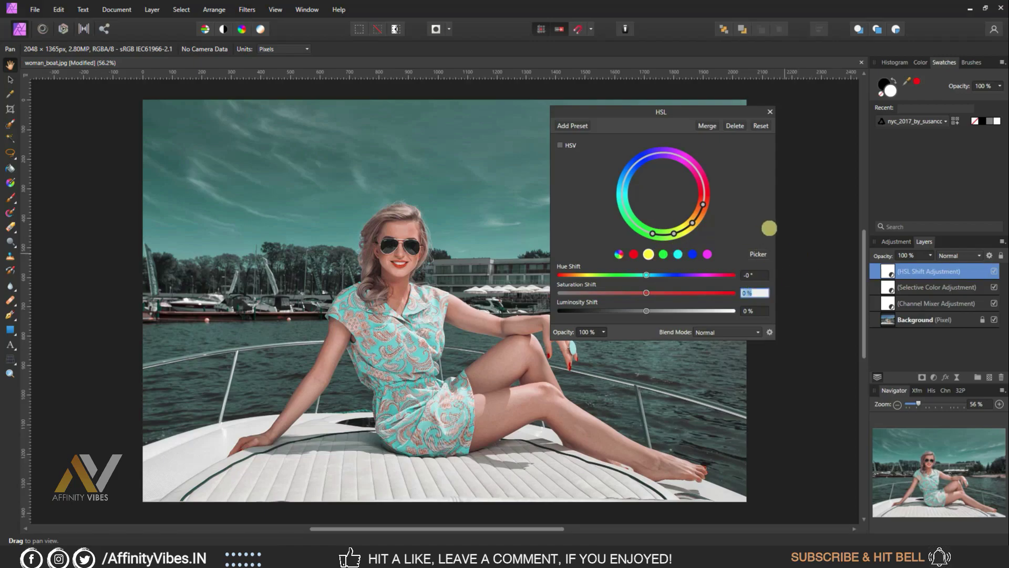
pyautogui.write('1')
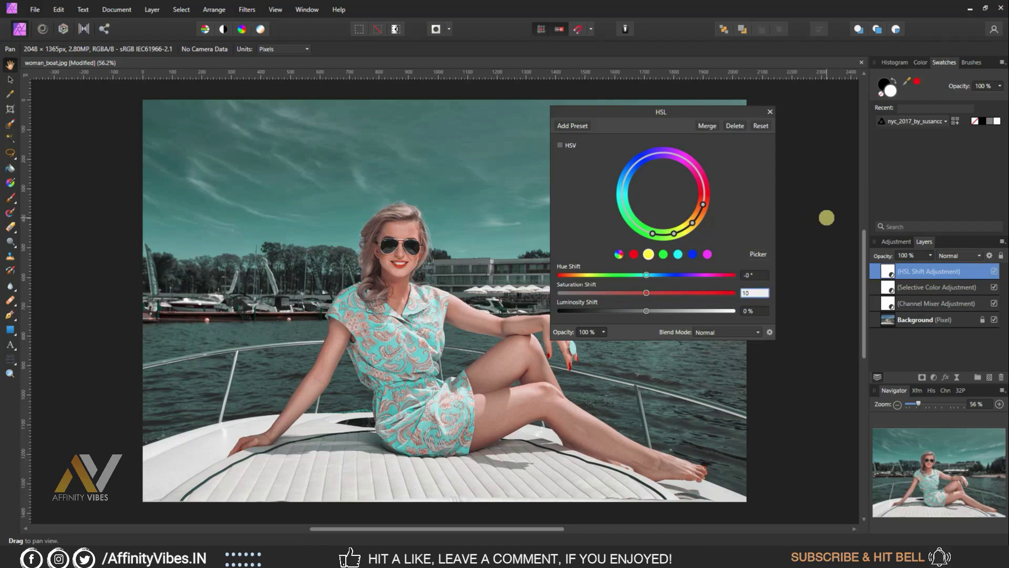
pyautogui.write('0')
pyautogui.press('Return')
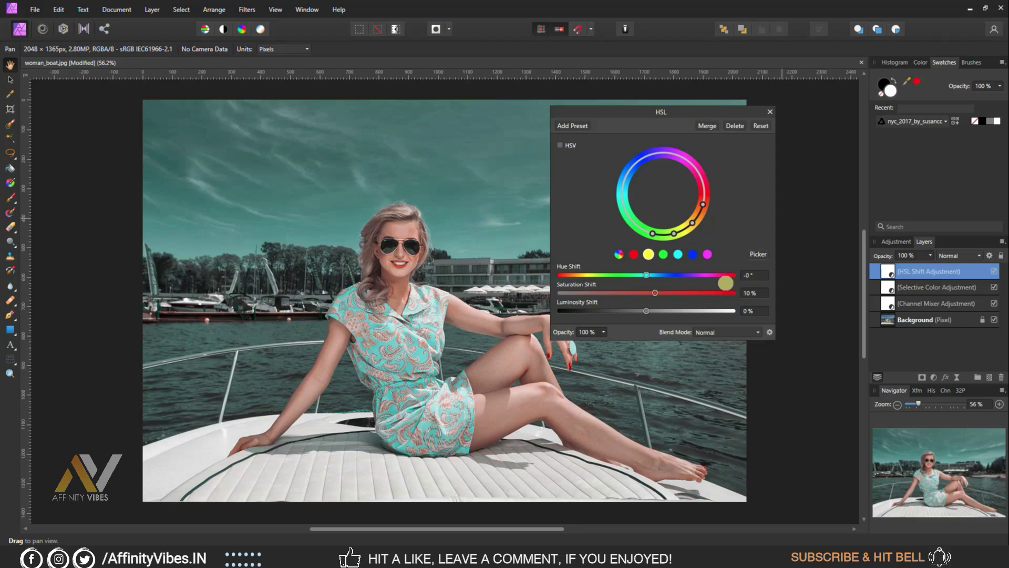
pyautogui.click(678, 254)
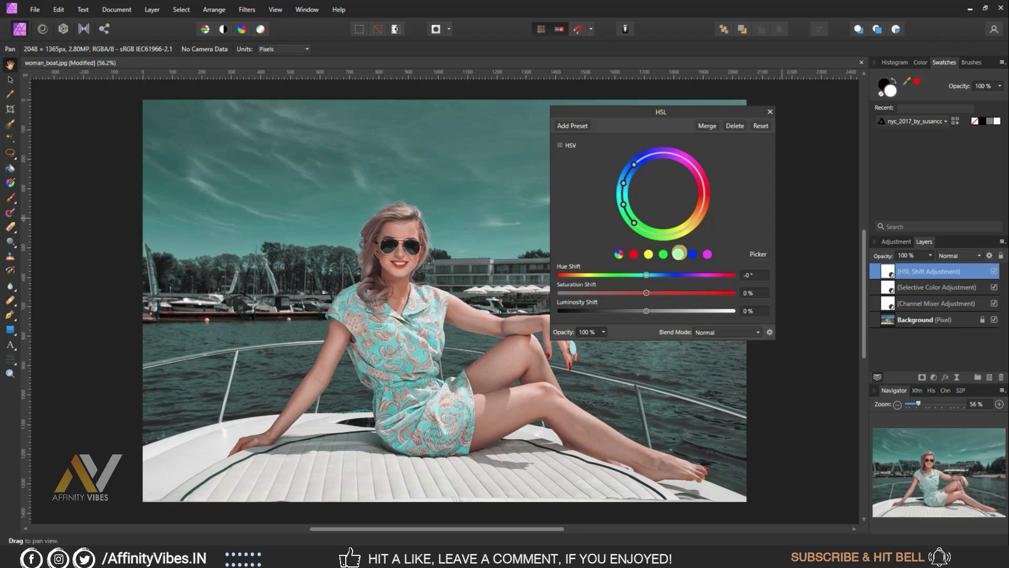
pyautogui.click(755, 292)
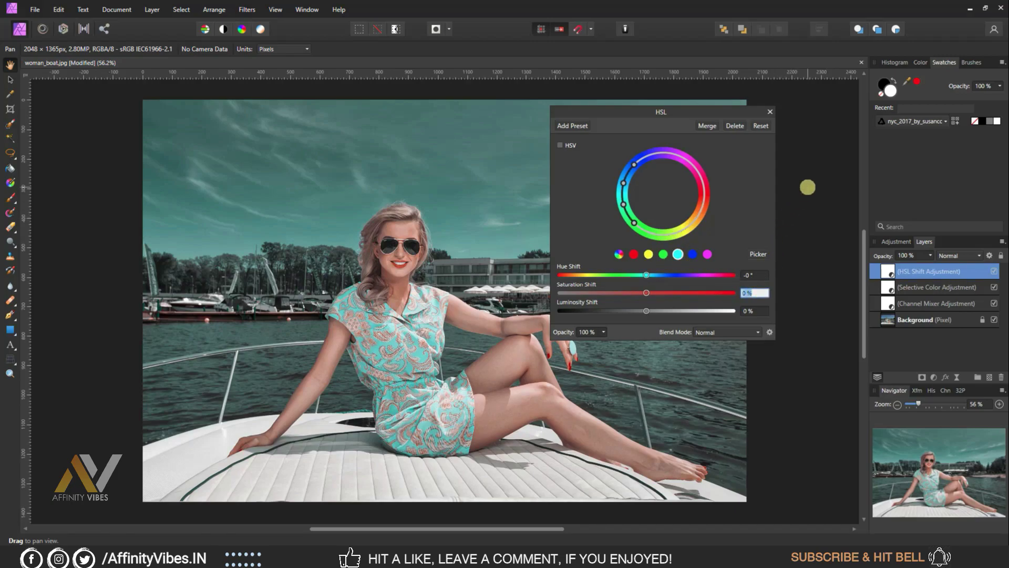
pyautogui.press('Return')
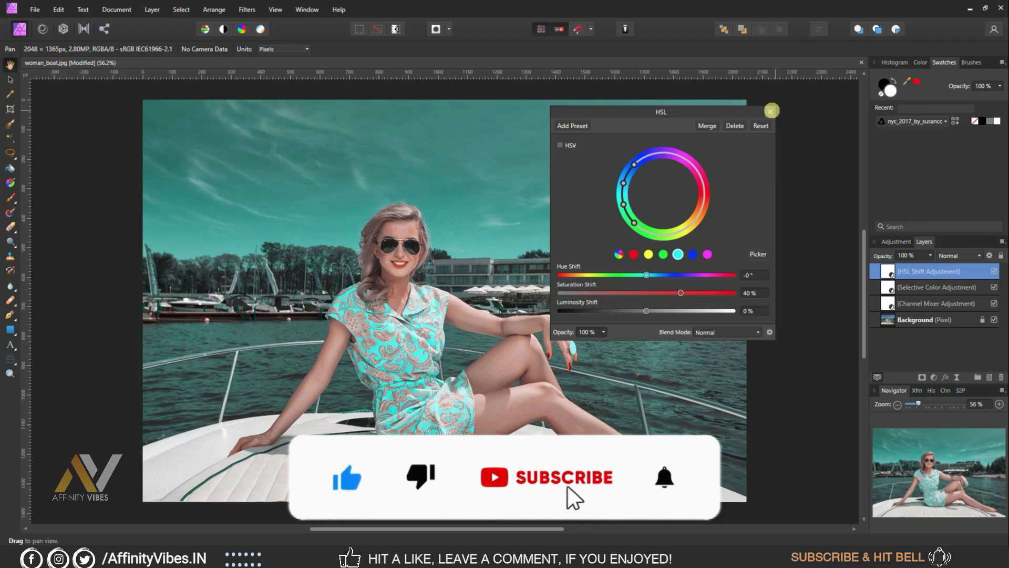
# Close the HSL settings and toggle the HSL Shift layer off and back on to compare.
pyautogui.click(770, 111)
pyautogui.click(994, 271)
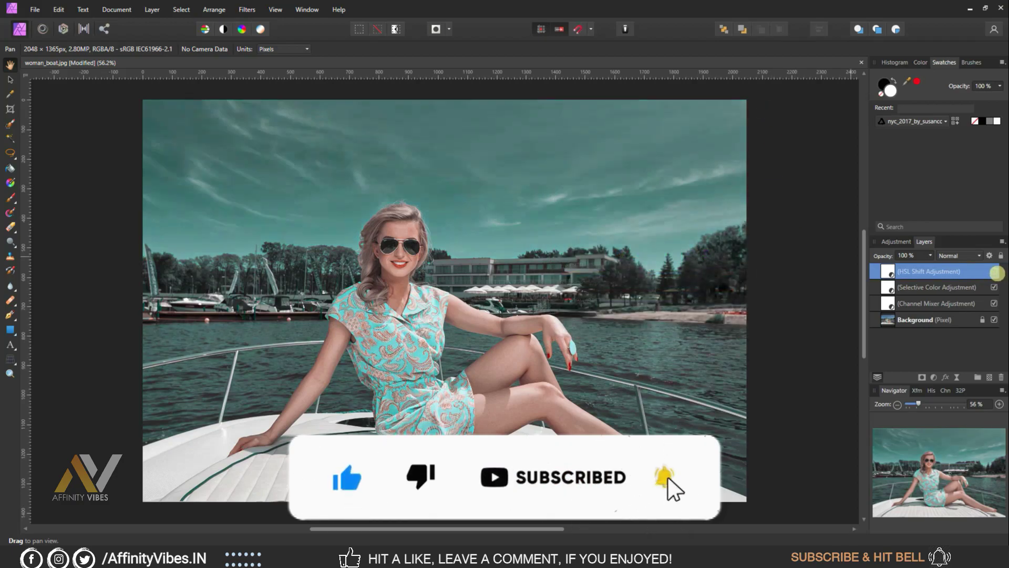
pyautogui.click(994, 271)
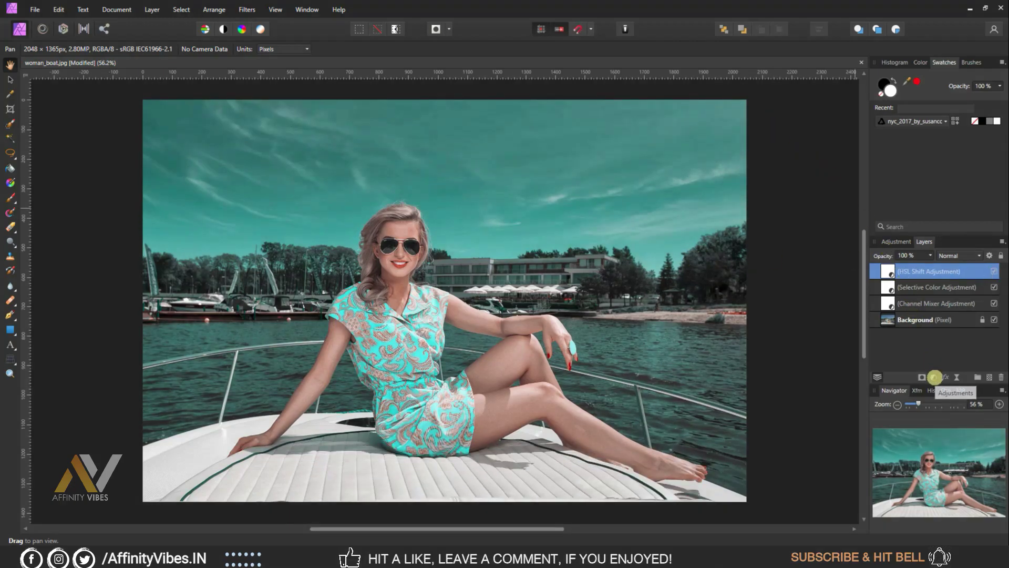
# Add a Curves adjustment and nudge the Red channel's black point to trim shadows.
pyautogui.click(934, 377)
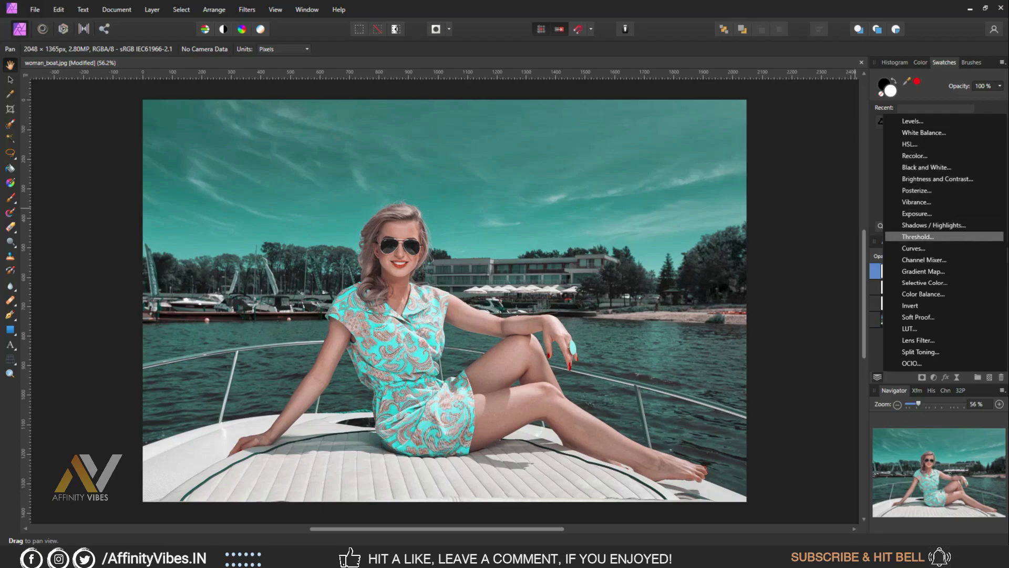
pyautogui.click(914, 248)
pyautogui.moveTo(751, 245); pyautogui.dragTo(693, 70)
pyautogui.click(674, 290)
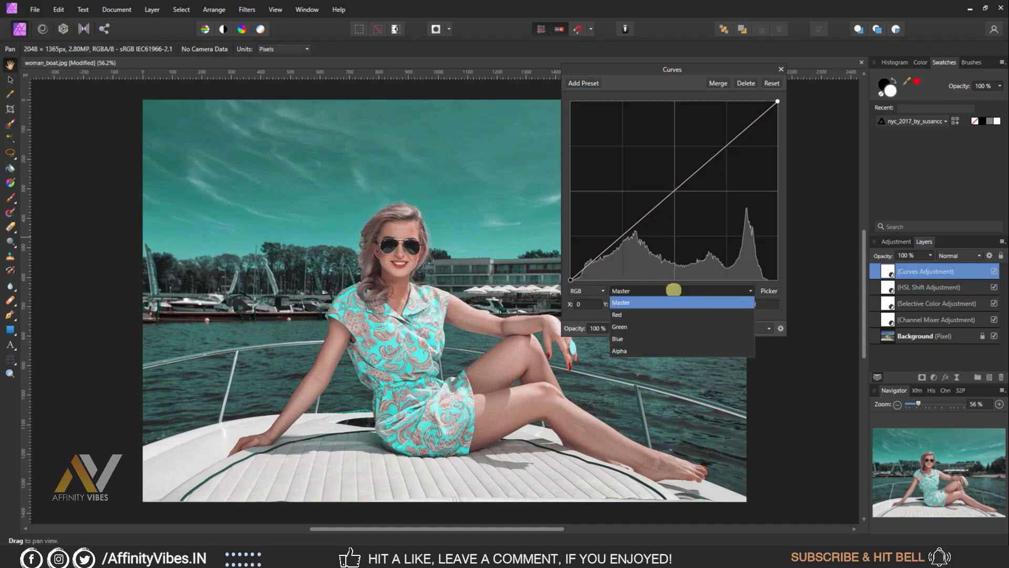
pyautogui.click(618, 314)
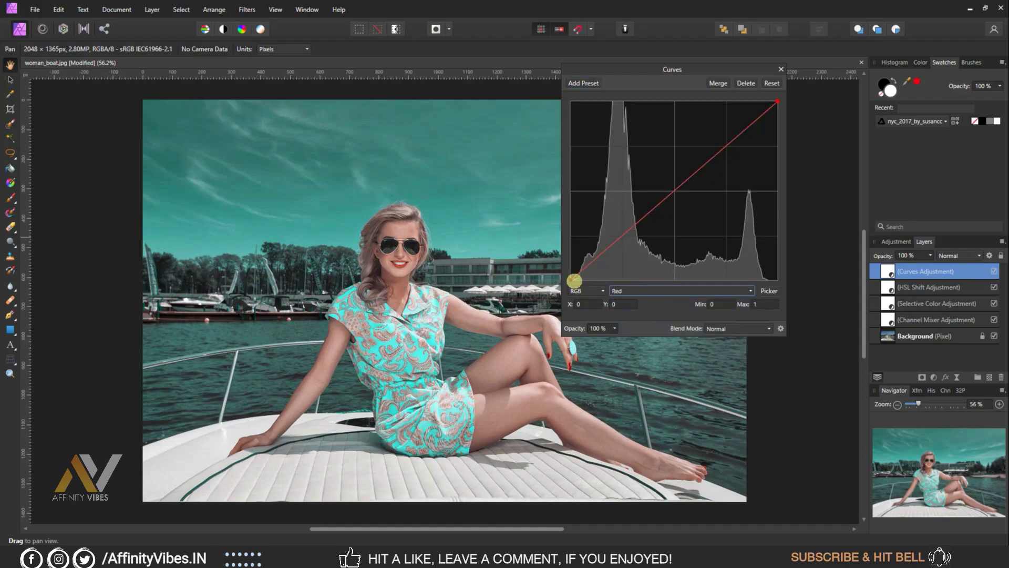
pyautogui.moveTo(573, 279); pyautogui.dragTo(575, 284)
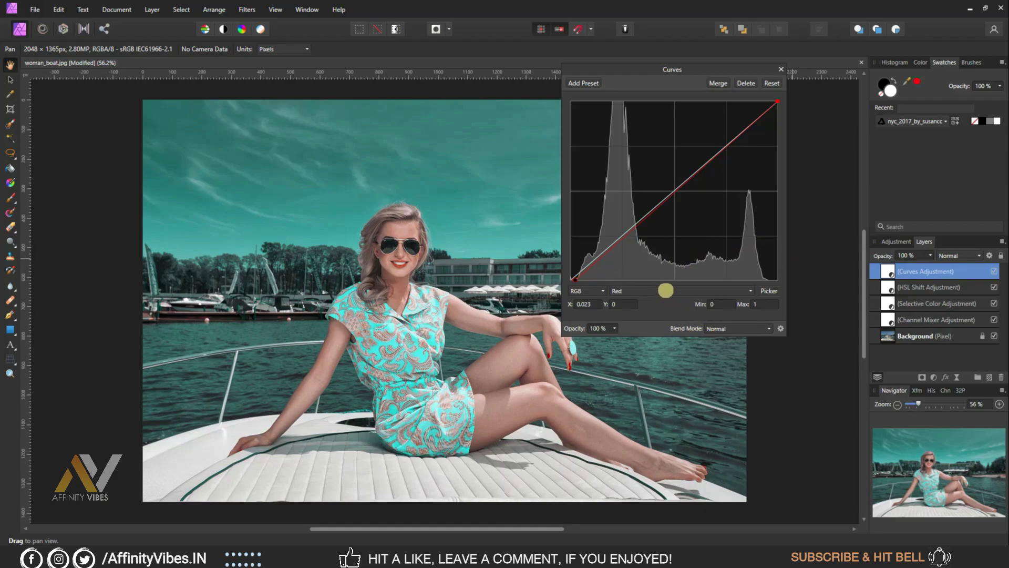
# Trim the Green shadows and pull the Blue highlight point down to about Y 0.968.
pyautogui.click(664, 289)
pyautogui.click(644, 326)
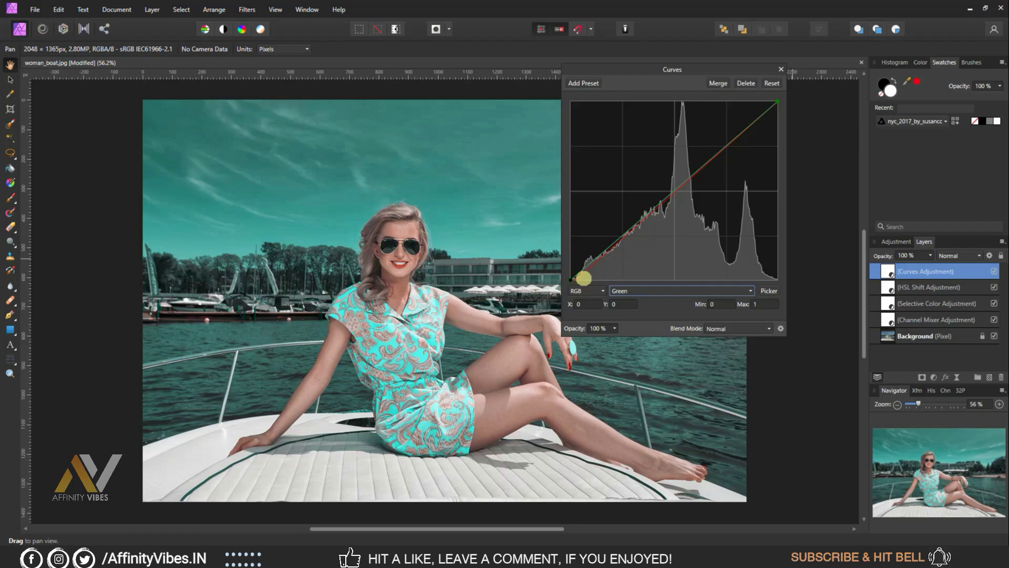
pyautogui.moveTo(569, 279); pyautogui.dragTo(576, 283)
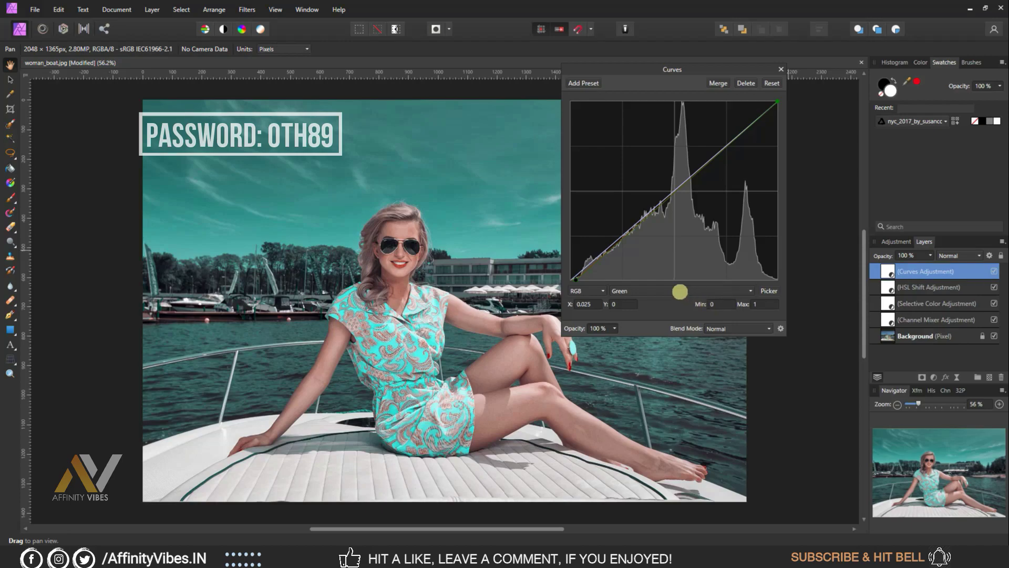
pyautogui.click(679, 292)
pyautogui.click(641, 338)
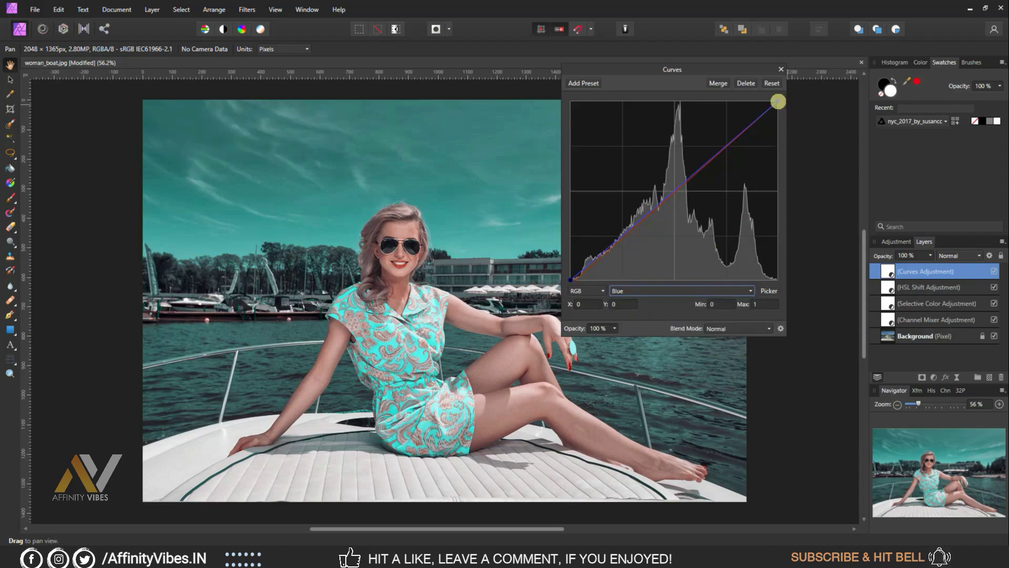
pyautogui.moveTo(778, 102); pyautogui.dragTo(780, 105)
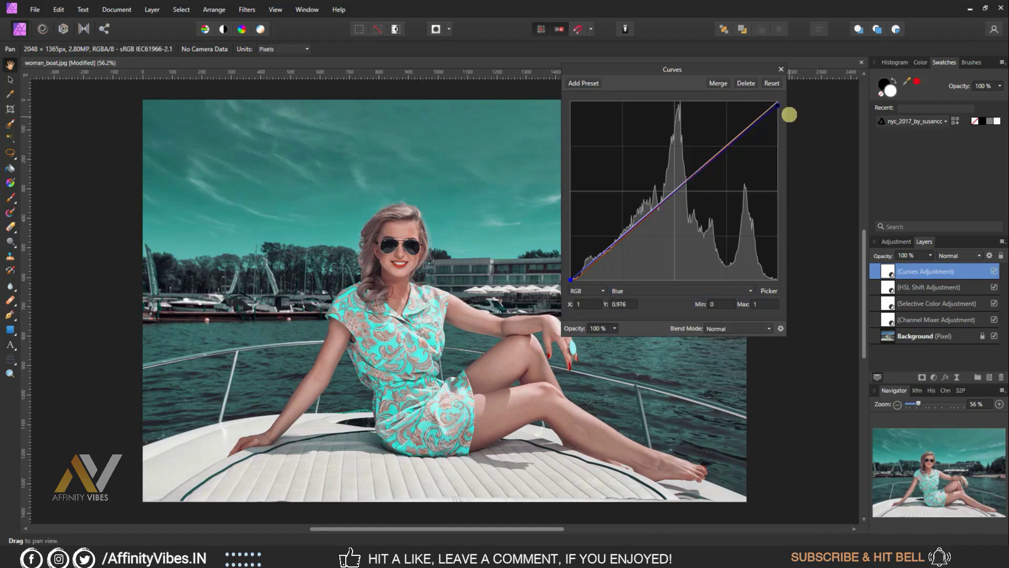
pyautogui.moveTo(777, 104)
pyautogui.mouseDown()
pyautogui.moveTo(783, 116)
pyautogui.moveTo(783, 107)
pyautogui.mouseUp()
# Add a midtone point to the Master curve and lift its black point to Y 0.022.
pyautogui.click(649, 290)
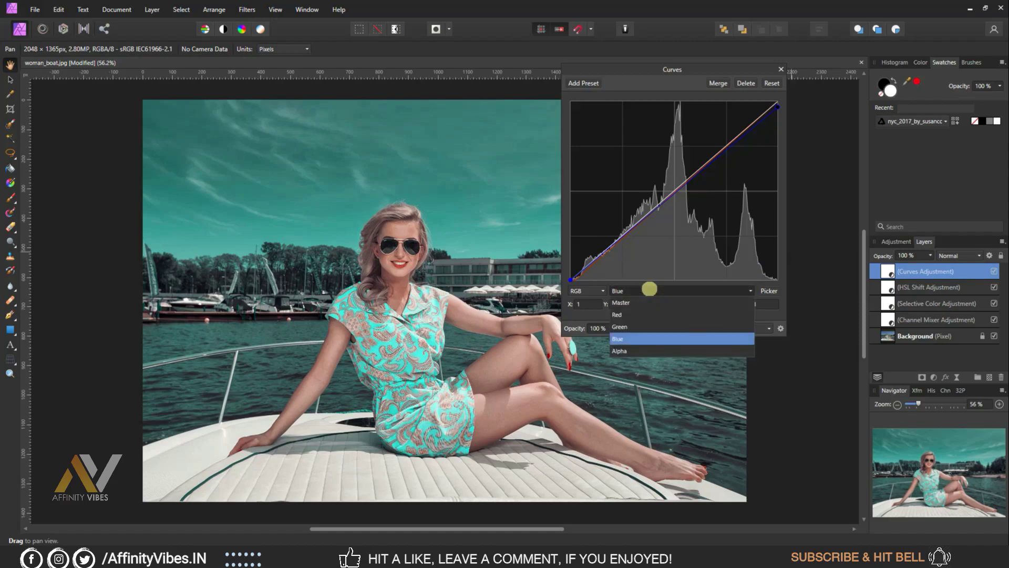
pyautogui.click(647, 300)
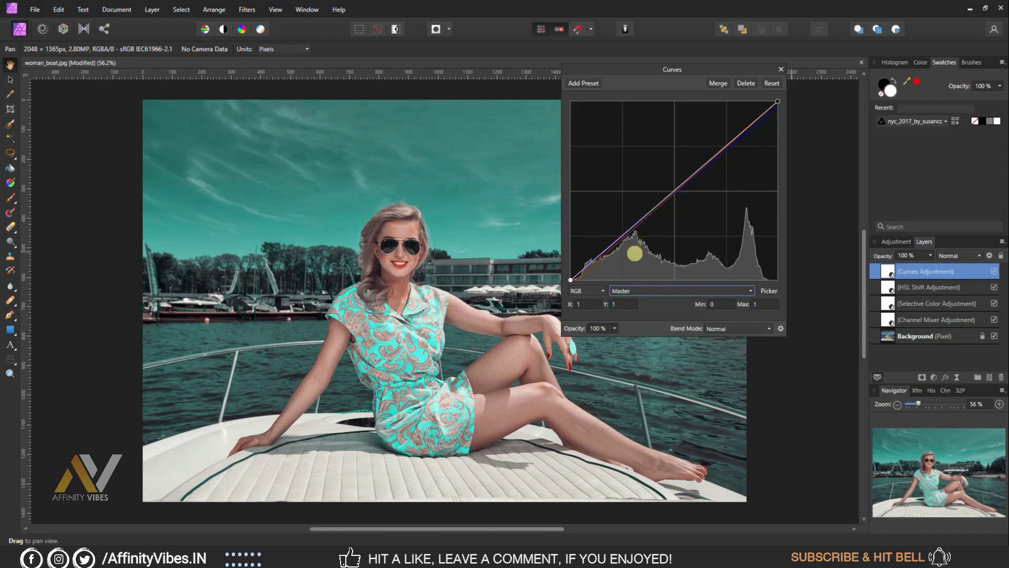
pyautogui.click(623, 237)
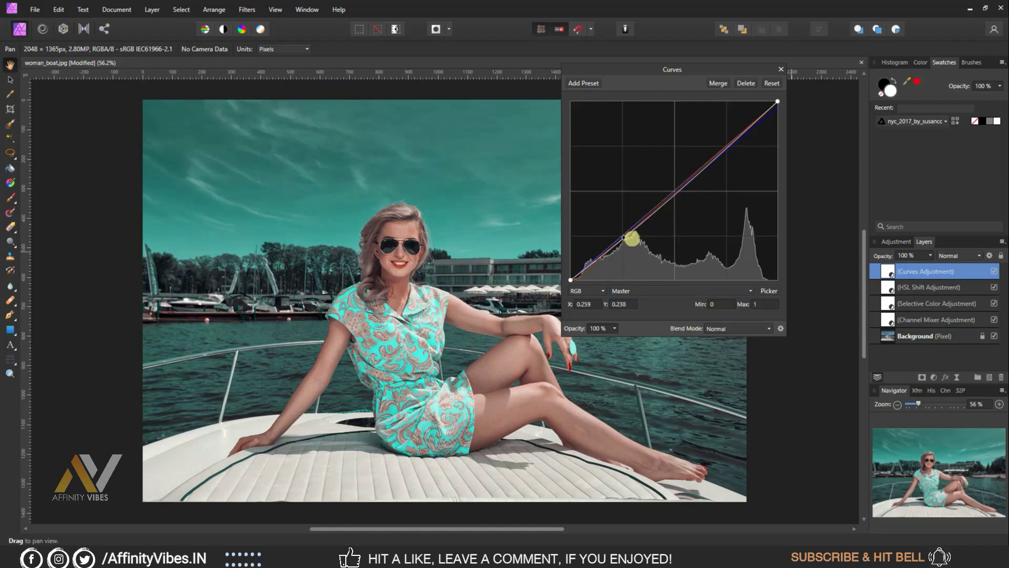
pyautogui.press('Delete')
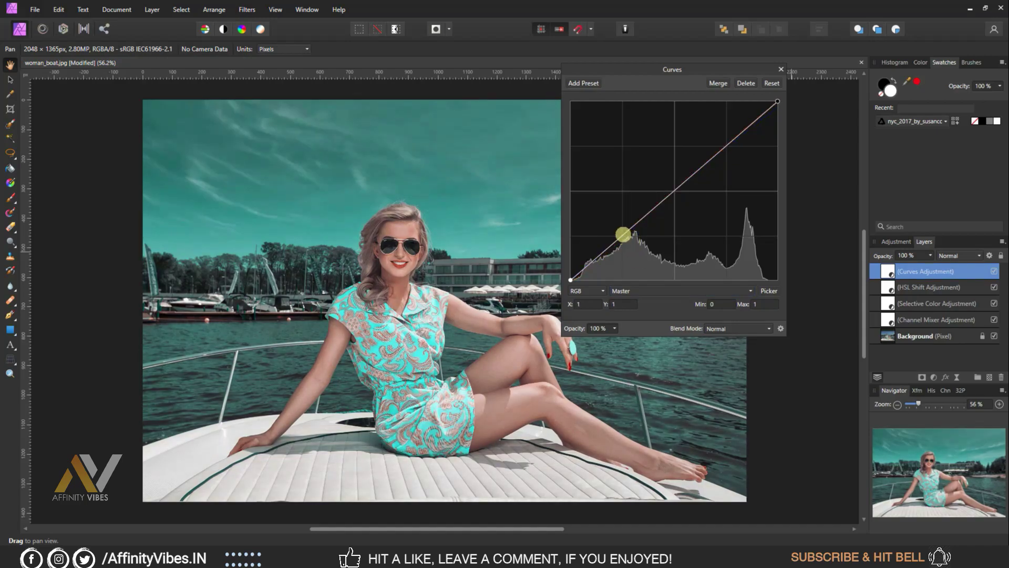
pyautogui.click(623, 235)
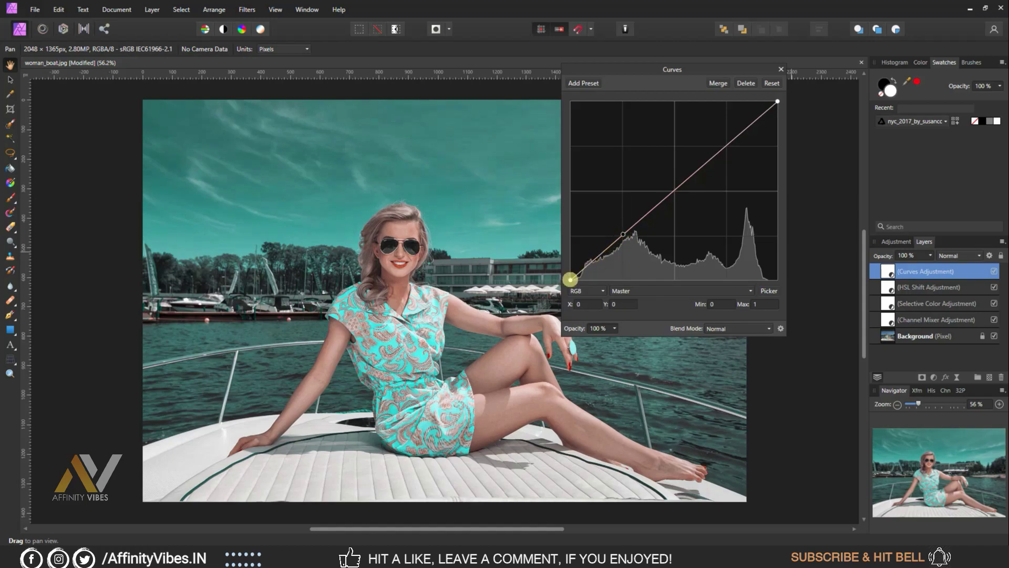
pyautogui.moveTo(570, 280); pyautogui.dragTo(567, 275)
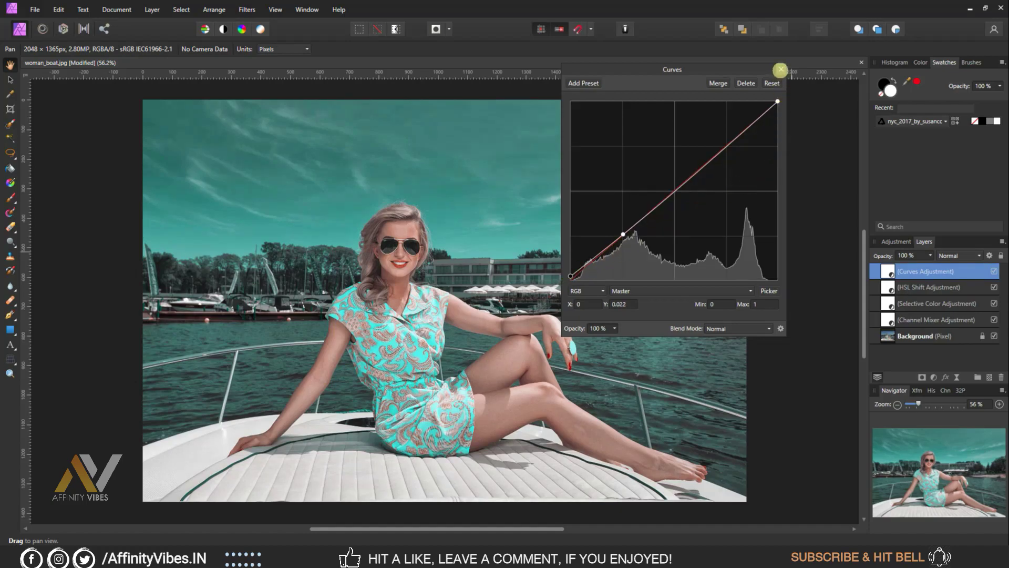
# Close Curves and select all four adjustment layers to set them to 75% opacity.
pyautogui.click(781, 70)
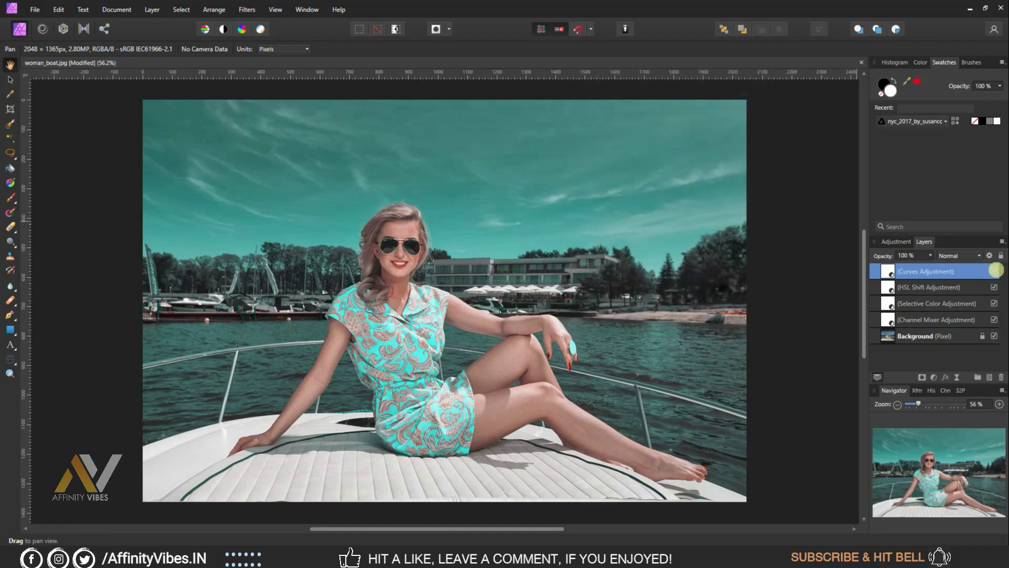
pyautogui.keyDown('shift'); pyautogui.click(946, 320); pyautogui.keyUp('shift')
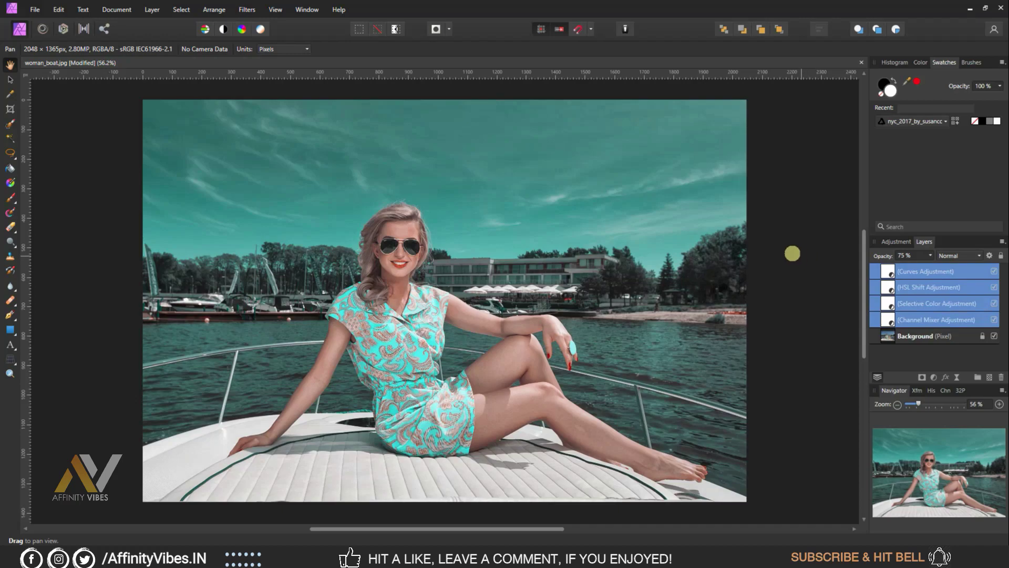
# Export the grade as a 17×17×17 'Orange & Teal' .cube LUT into the Affinity Vibes (LUTS) folder.
pyautogui.click(34, 9)
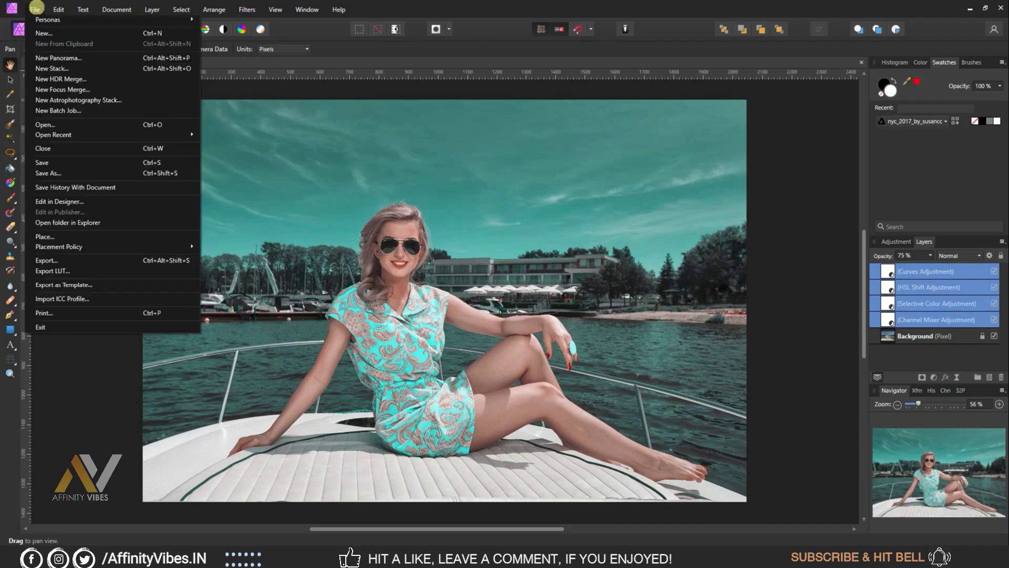
pyautogui.click(69, 270)
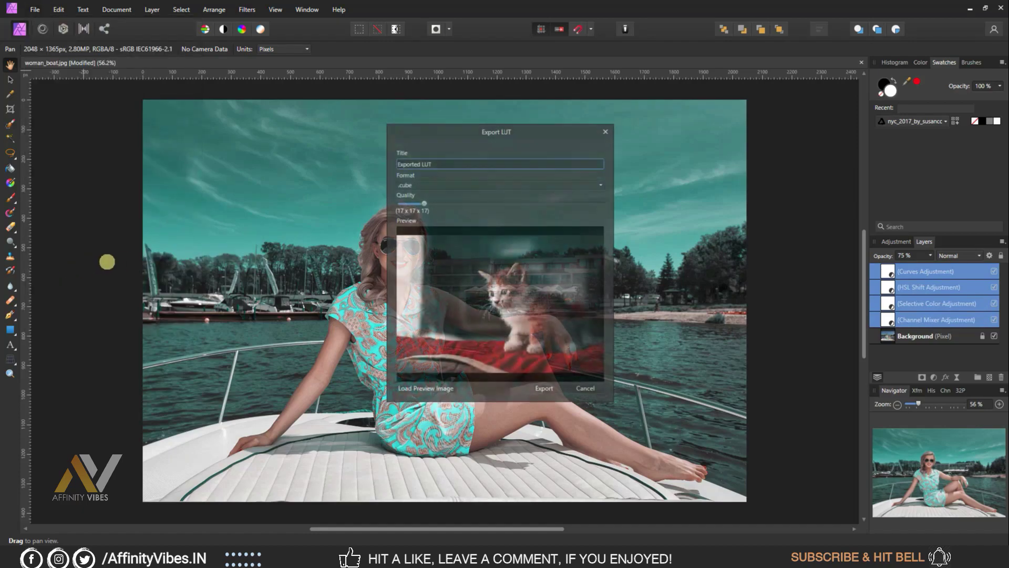
pyautogui.moveTo(450, 124); pyautogui.dragTo(402, 112)
pyautogui.click(389, 150)
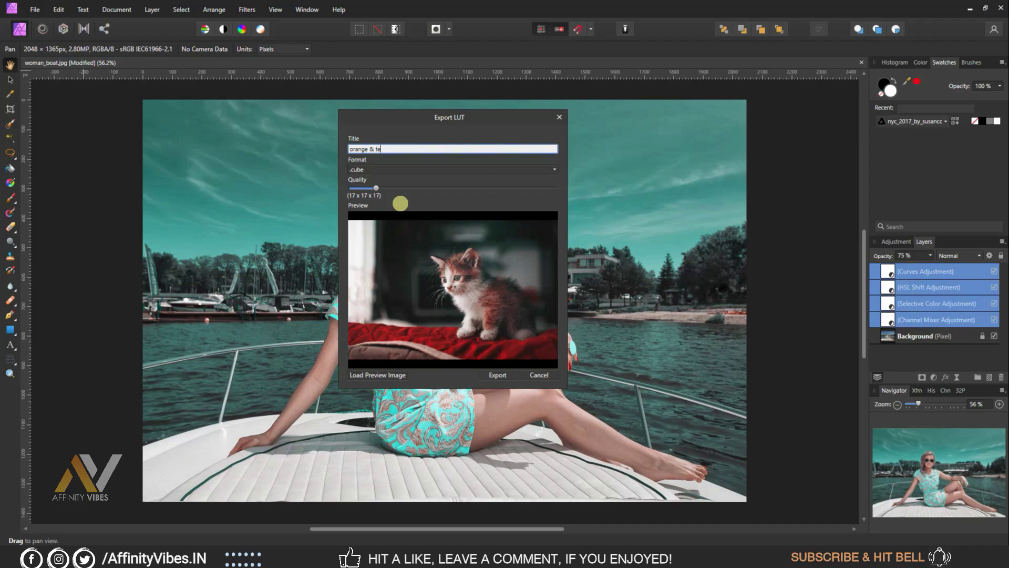
pyautogui.click(502, 376)
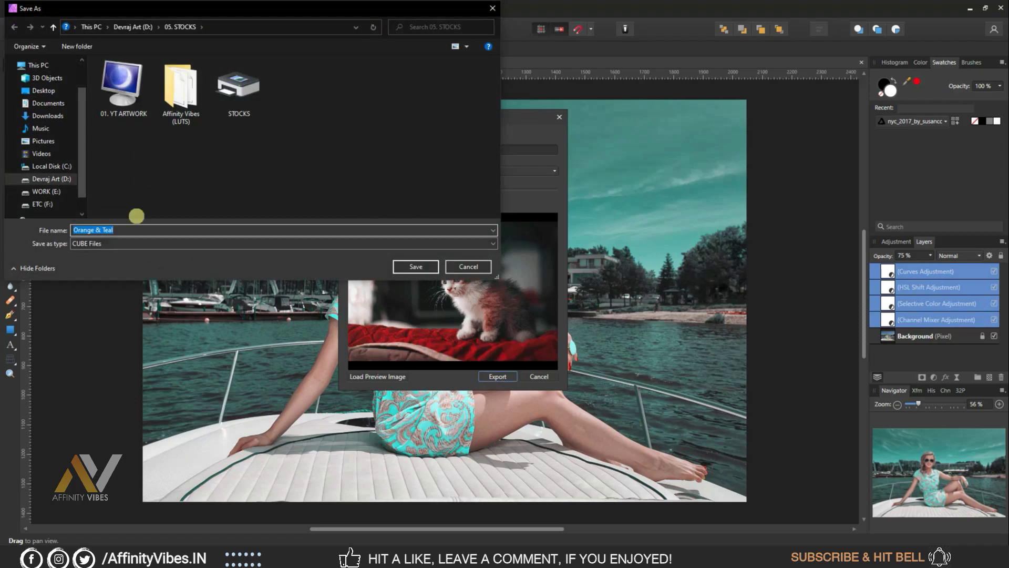
pyautogui.doubleClick(181, 92)
pyautogui.click(401, 266)
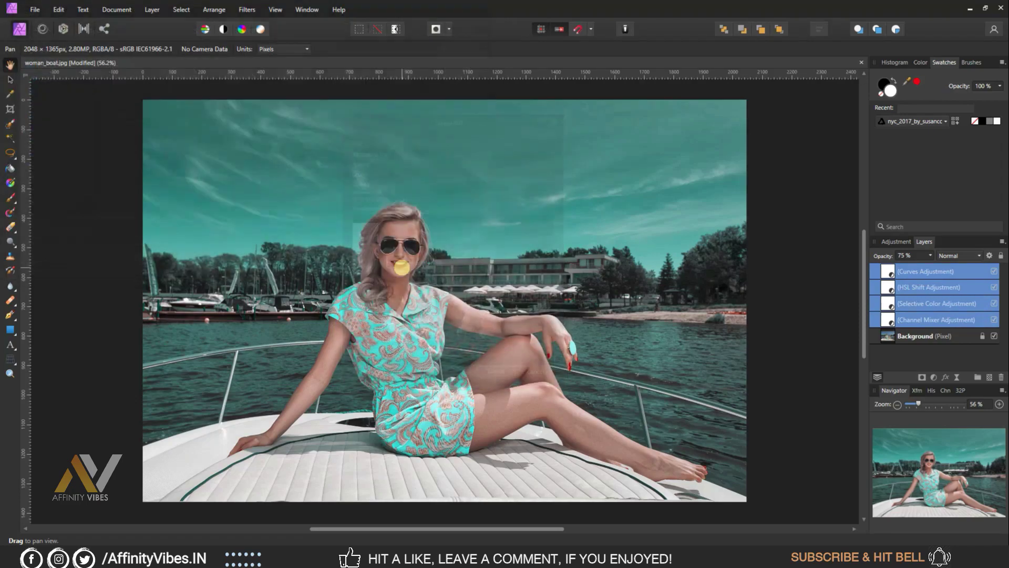
# Open the wendy-wei, tiểu-bảo-trương, pool, bench and other stock photos from 05. STOCKS.
pyautogui.click(35, 9)
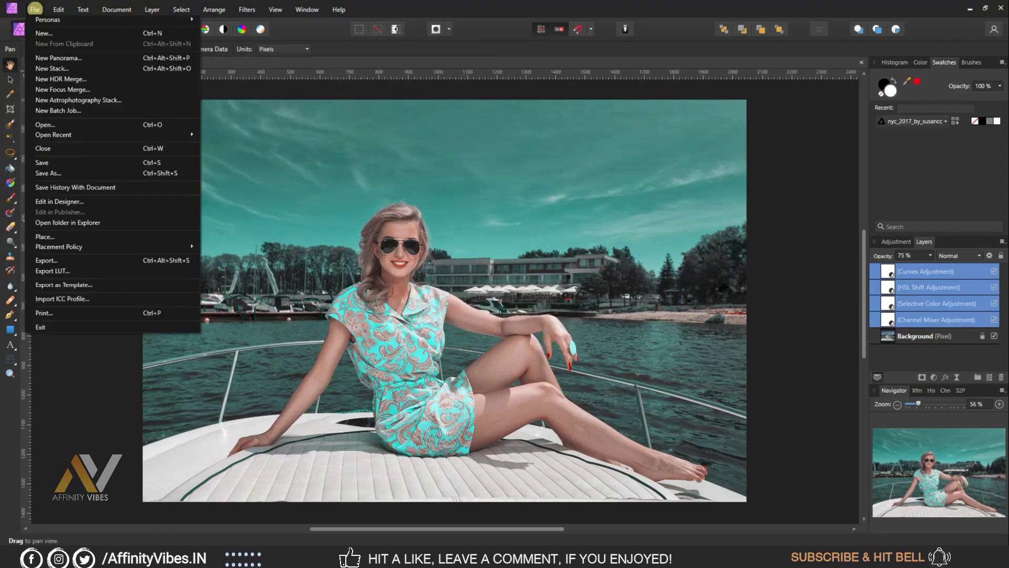
pyautogui.click(45, 124)
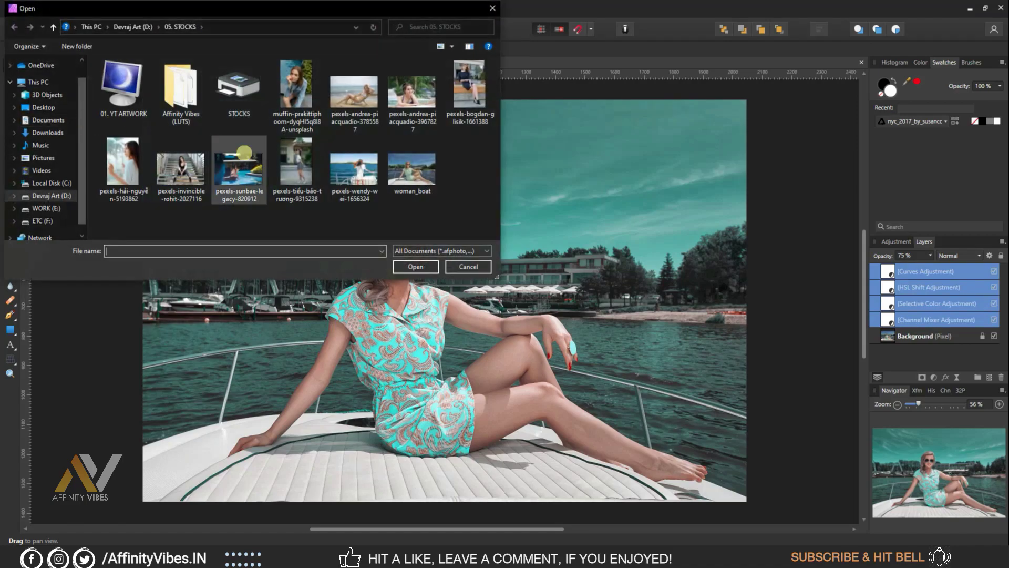
pyautogui.click(350, 168)
pyautogui.keyDown('ctrl'); pyautogui.click(296, 169); pyautogui.keyUp('ctrl')
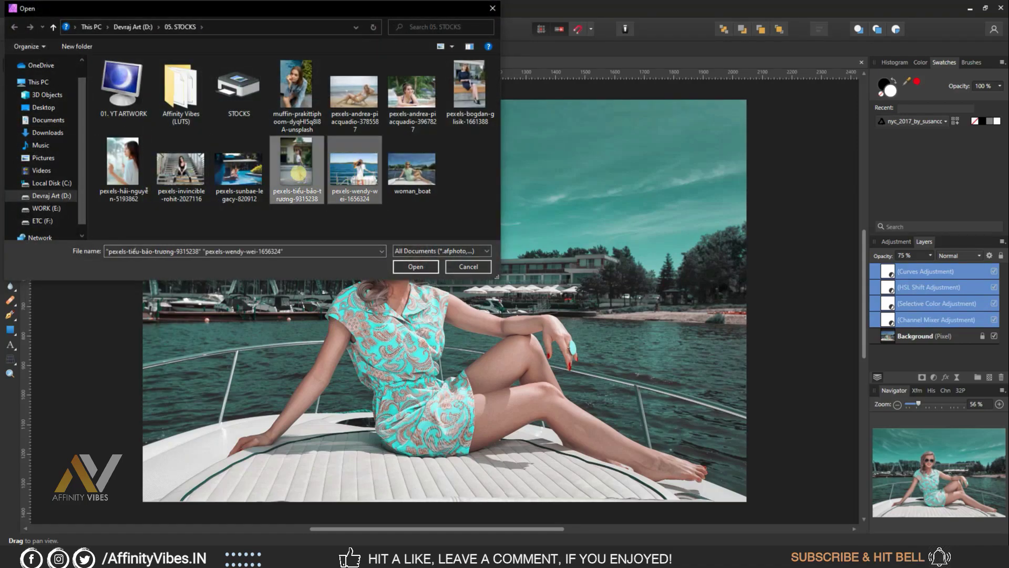
pyautogui.keyDown('ctrl'); pyautogui.click(185, 183); pyautogui.keyUp('ctrl')
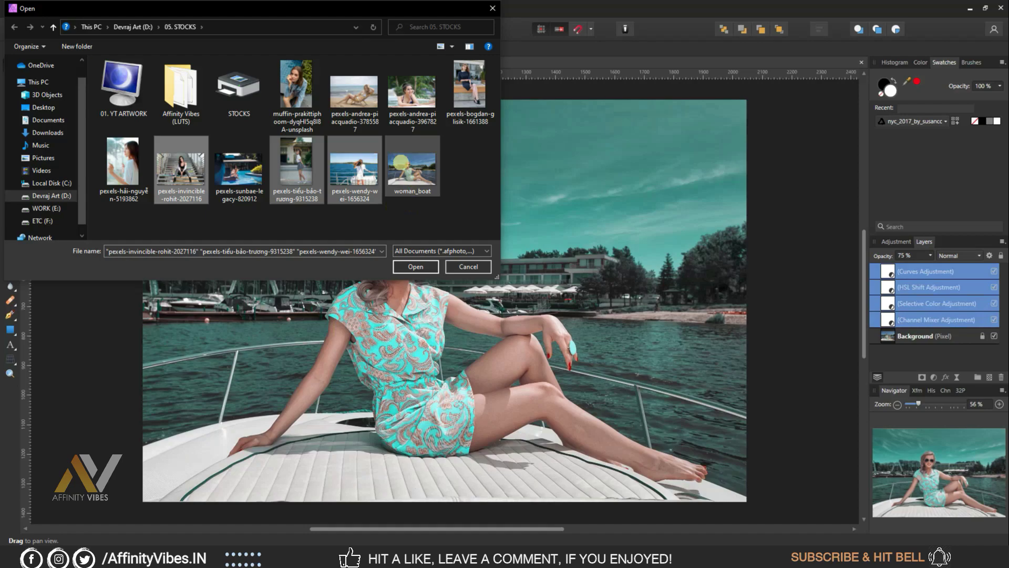
pyautogui.keyDown('ctrl'); pyautogui.click(355, 97); pyautogui.keyUp('ctrl')
pyautogui.keyDown('ctrl'); pyautogui.click(413, 94); pyautogui.keyUp('ctrl')
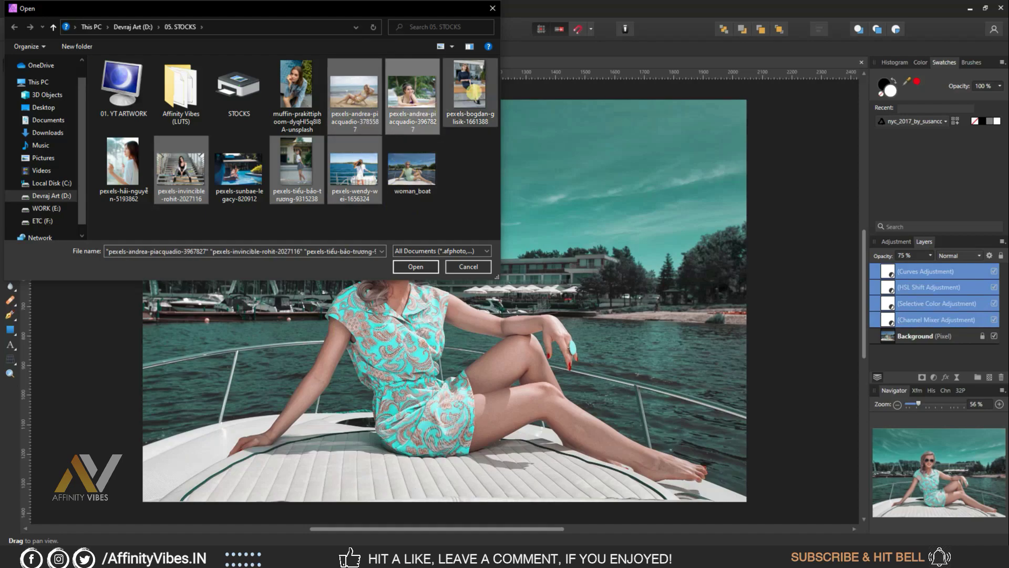
pyautogui.keyDown('ctrl'); pyautogui.click(470, 90); pyautogui.keyUp('ctrl')
pyautogui.click(416, 266)
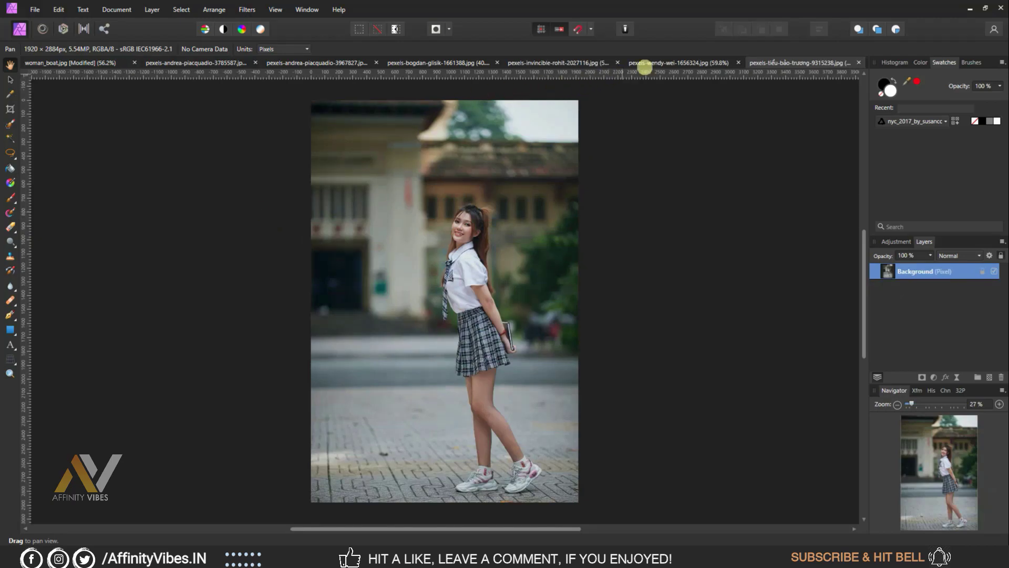
# Import Orange & Teal.cube as a LUT preset and apply it to pexels-wendy-wei-1656324.
pyautogui.click(667, 61)
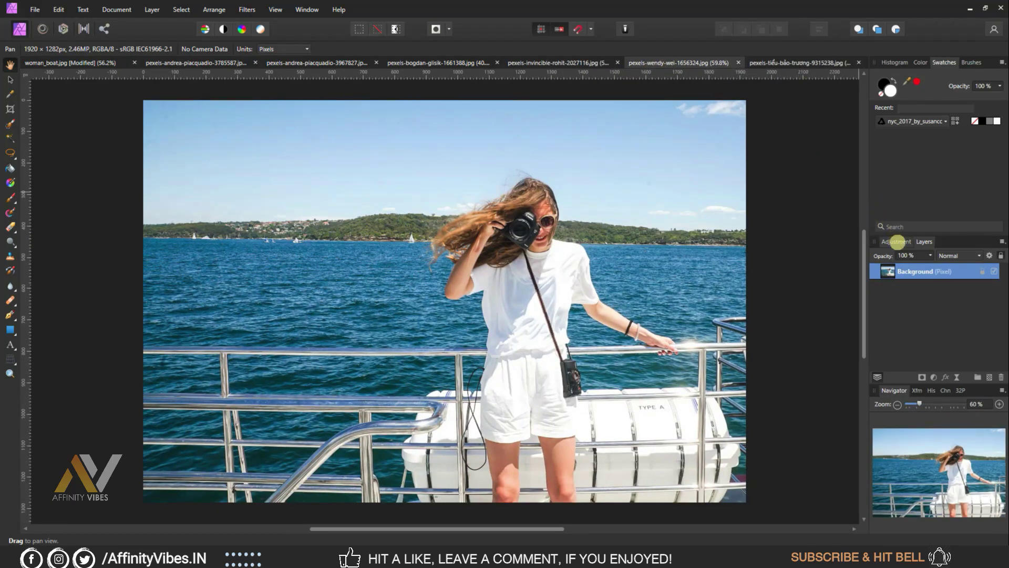
pyautogui.click(896, 241)
pyautogui.scroll(-6, 947, 293)
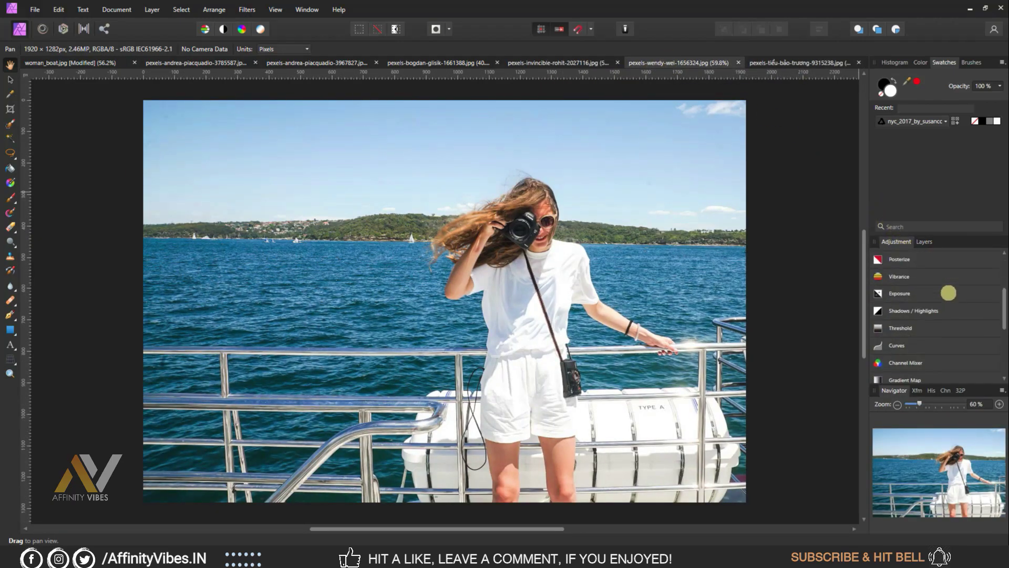
pyautogui.click(923, 321)
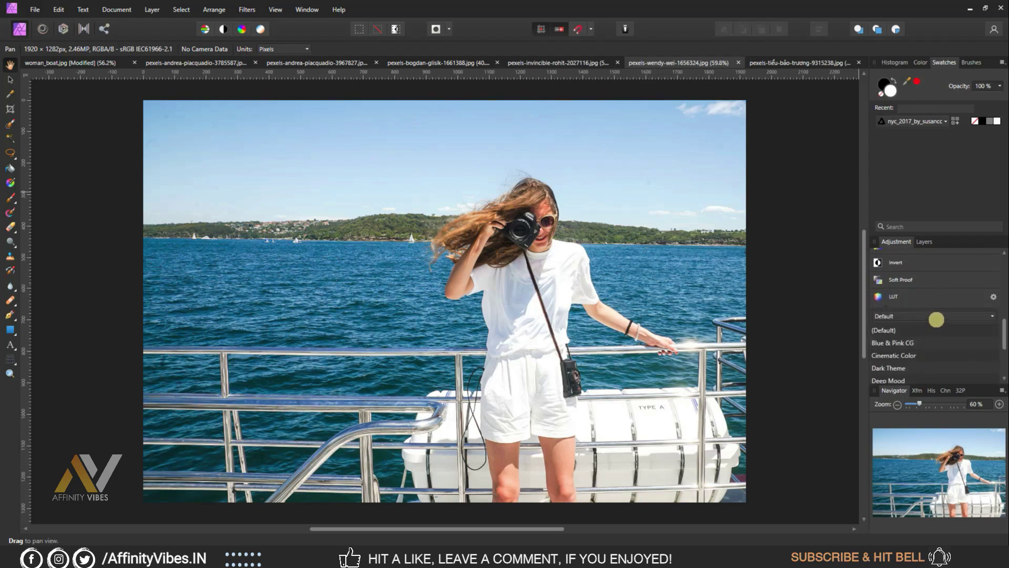
pyautogui.scroll(-2, 957, 317)
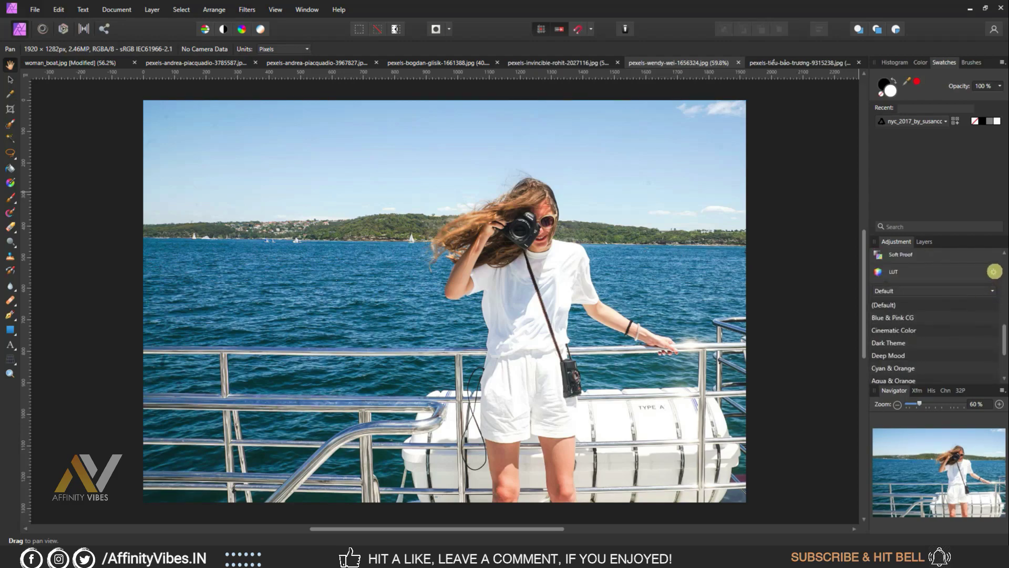
pyautogui.click(994, 271)
pyautogui.click(945, 362)
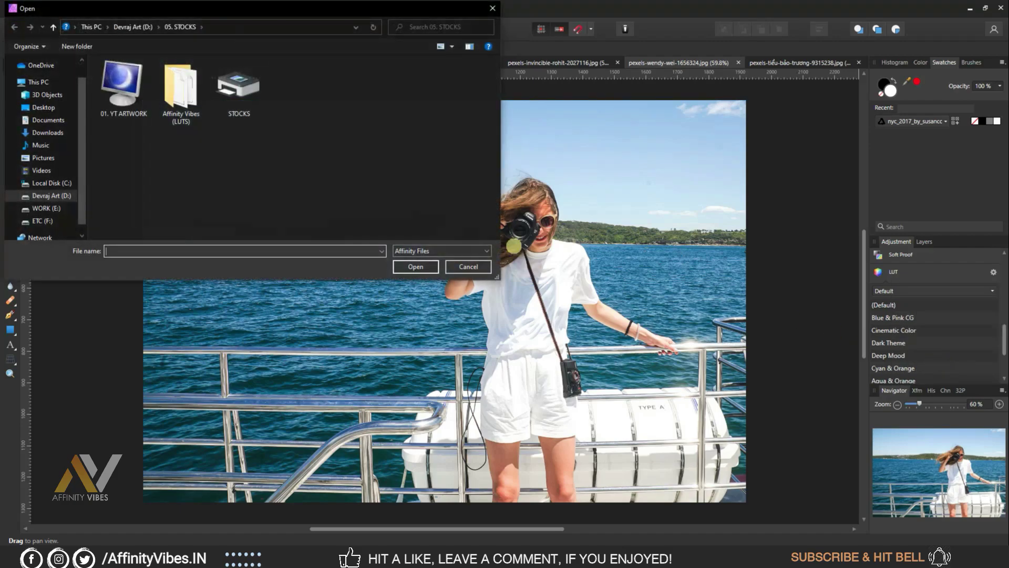
pyautogui.doubleClick(180, 89)
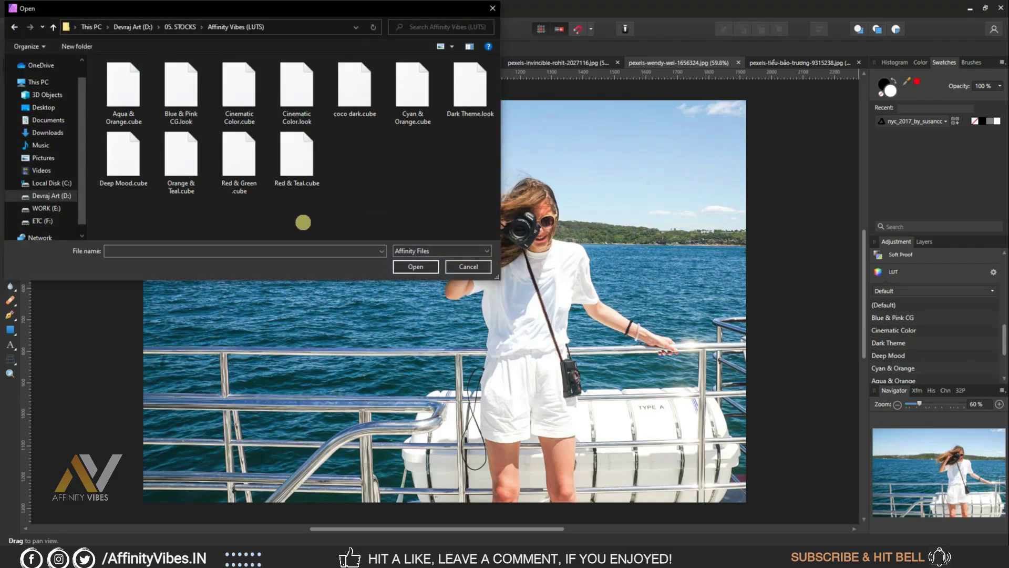
pyautogui.click(186, 170)
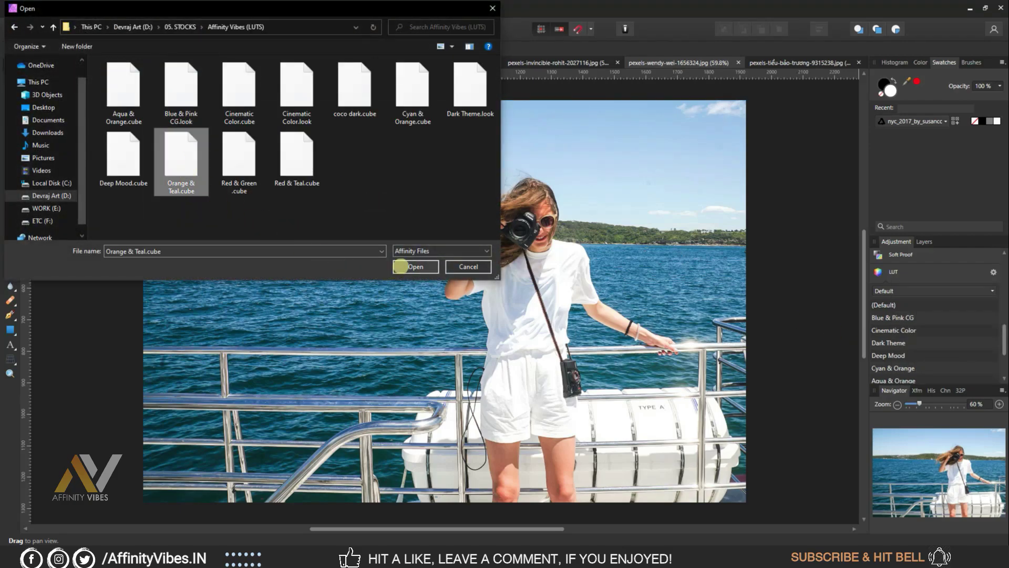
pyautogui.click(415, 267)
pyautogui.scroll(-3, 951, 334)
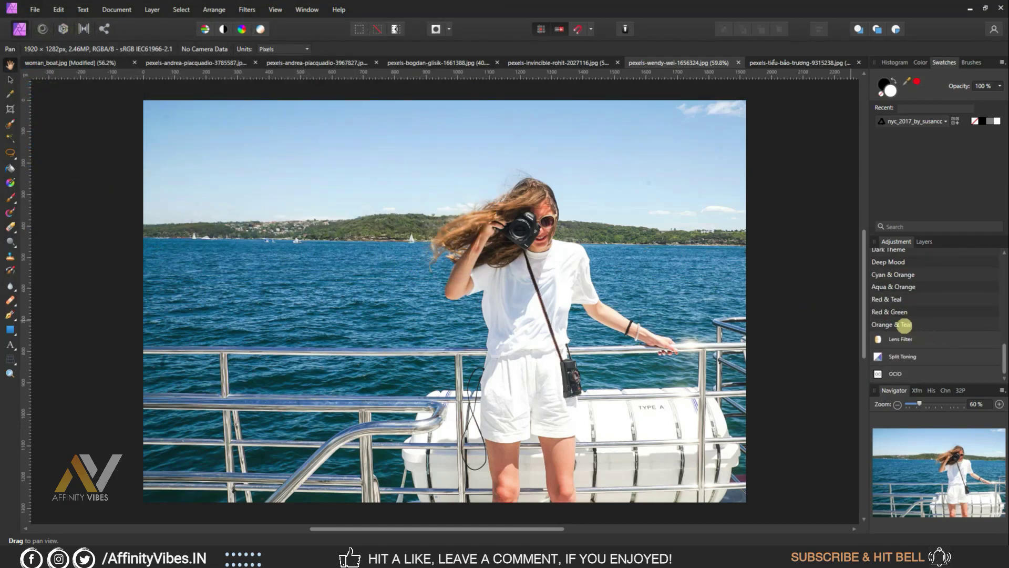
pyautogui.click(904, 324)
# Apply the Orange & Teal LUT preset to the schoolgirl photo.
pyautogui.click(781, 258)
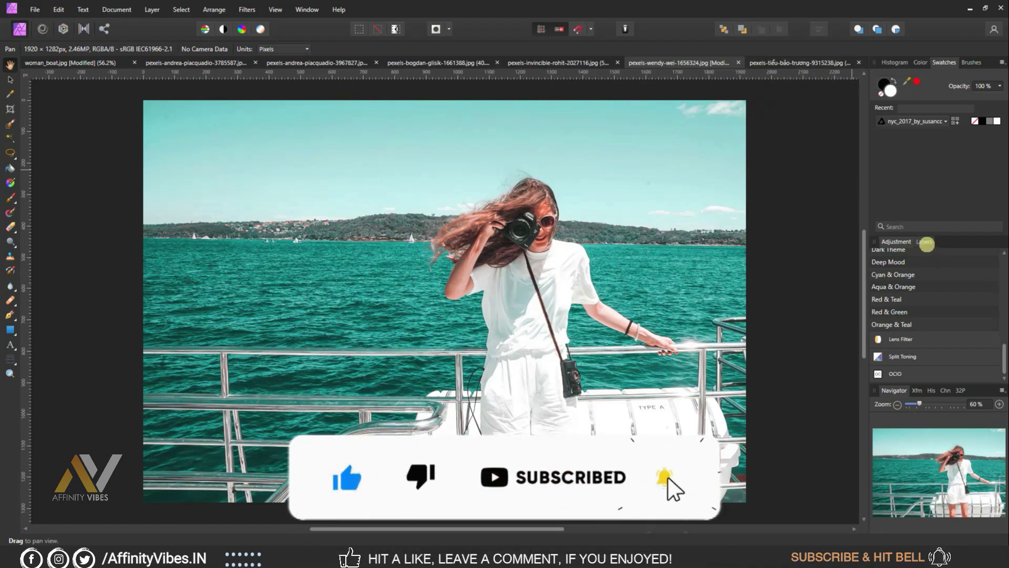
pyautogui.click(923, 242)
pyautogui.click(799, 63)
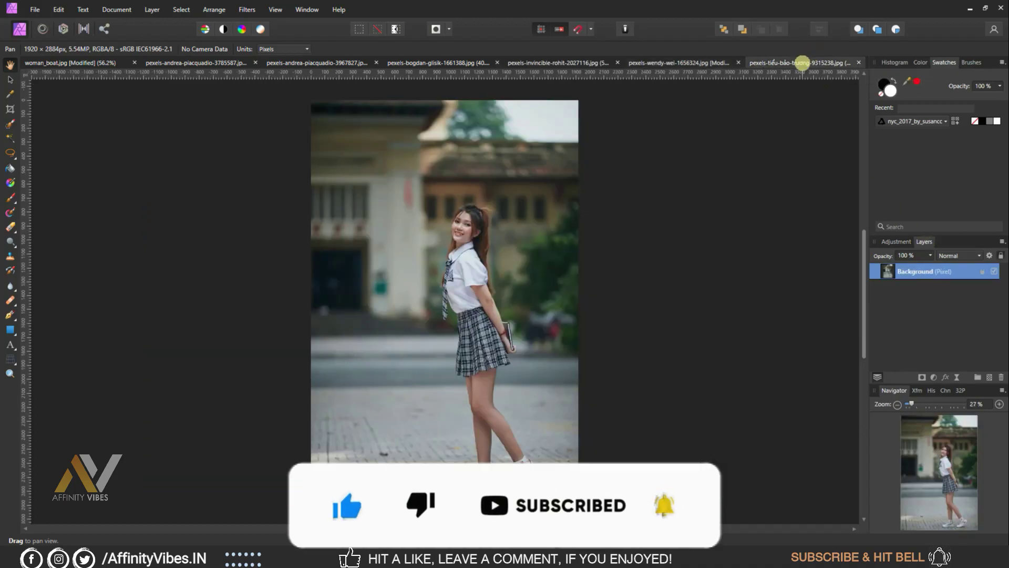
pyautogui.click(891, 241)
pyautogui.click(893, 323)
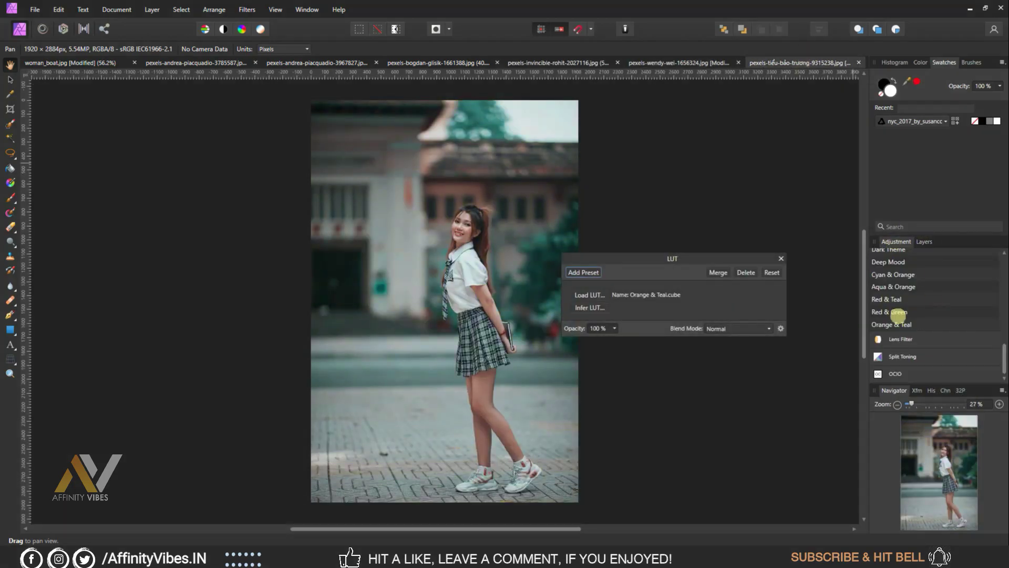
pyautogui.click(778, 255)
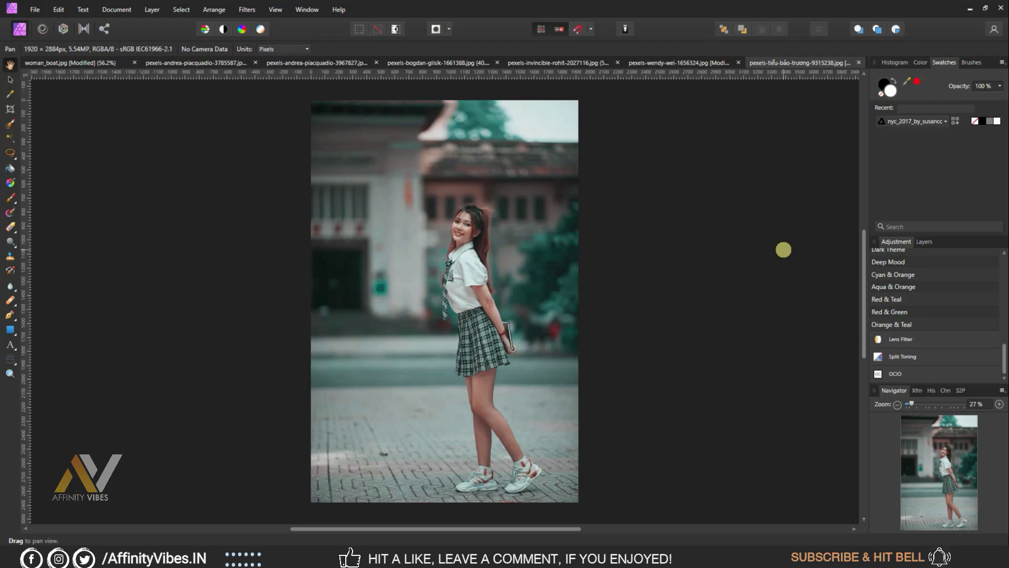
pyautogui.hotkey('ctrl', '+')
pyautogui.hotkey('ctrl', '+')
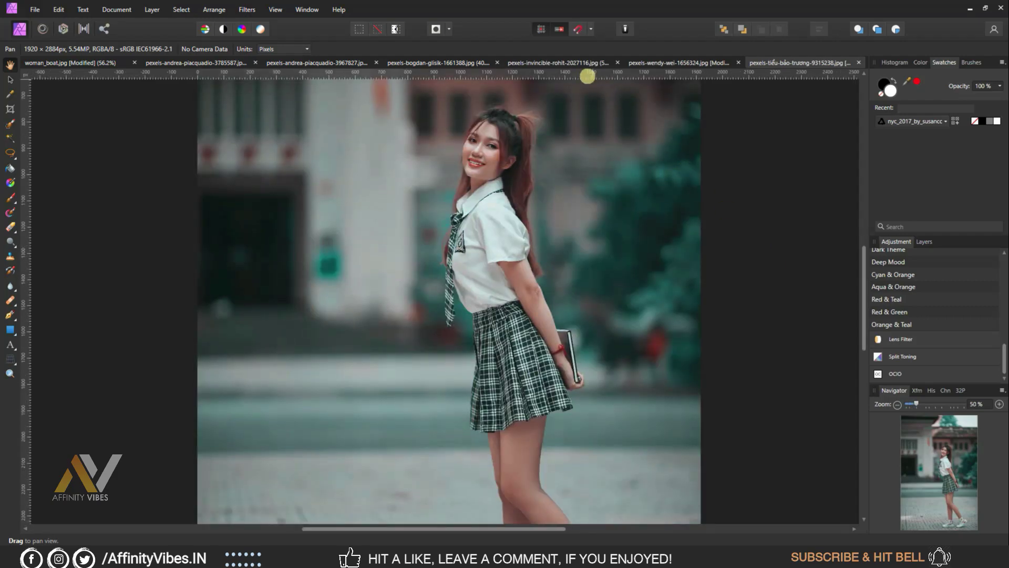
# Apply the Orange & Teal LUT to the stairs, bench, pool and beach-chair photos.
pyautogui.click(578, 63)
pyautogui.click(905, 324)
pyautogui.click(783, 258)
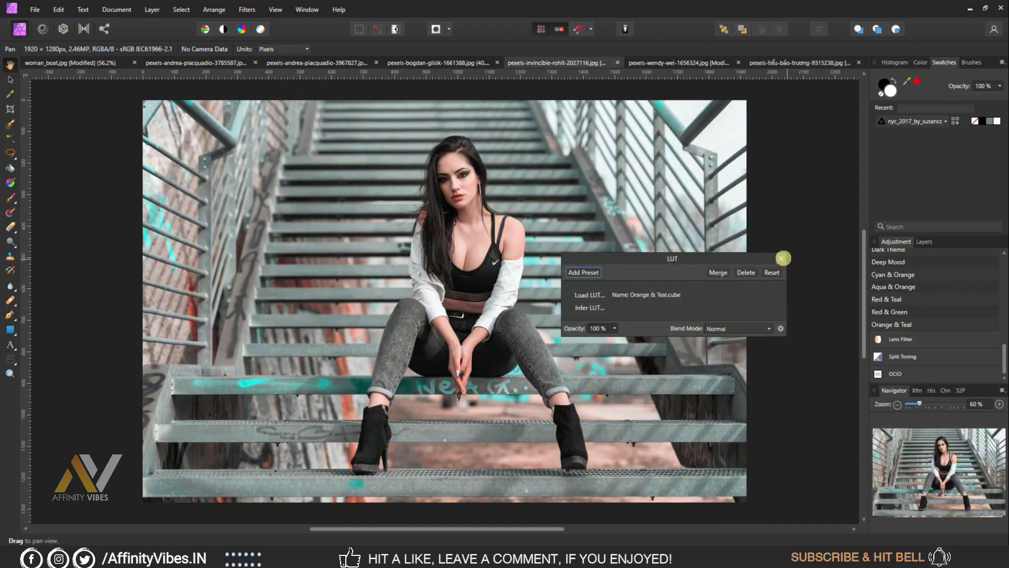
pyautogui.click(426, 63)
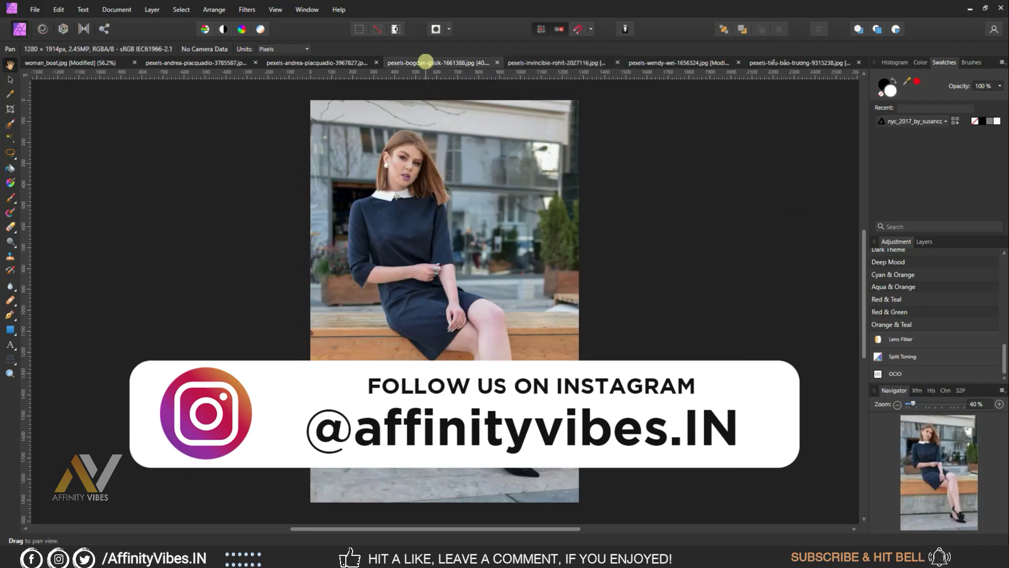
pyautogui.click(911, 322)
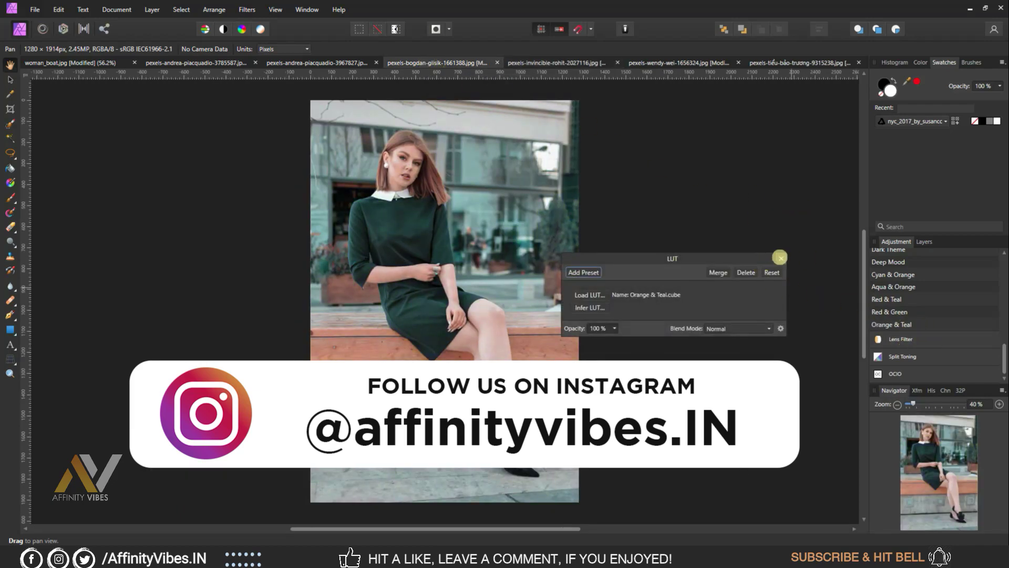
pyautogui.click(780, 257)
pyautogui.click(326, 62)
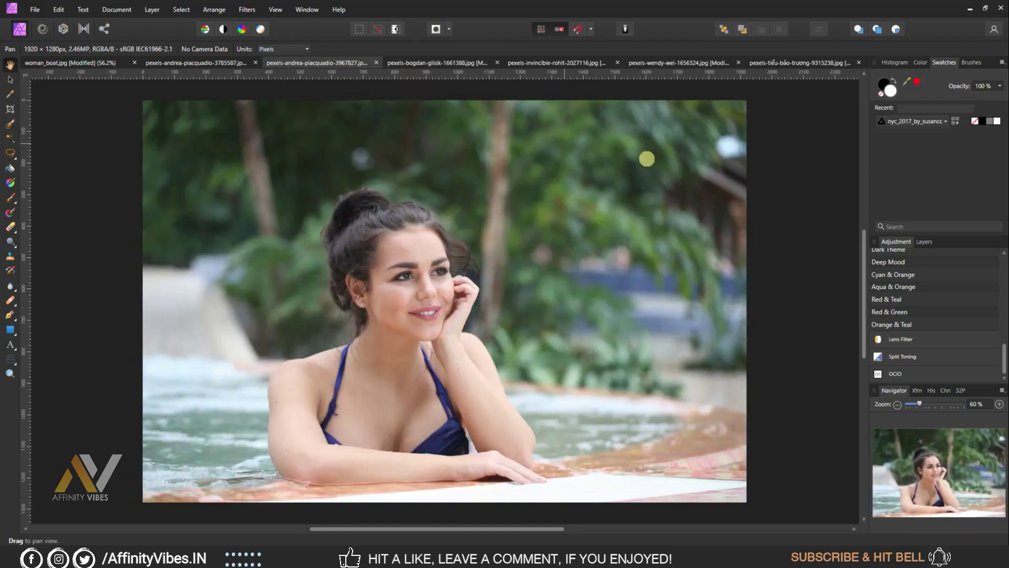
pyautogui.click(905, 322)
pyautogui.click(781, 258)
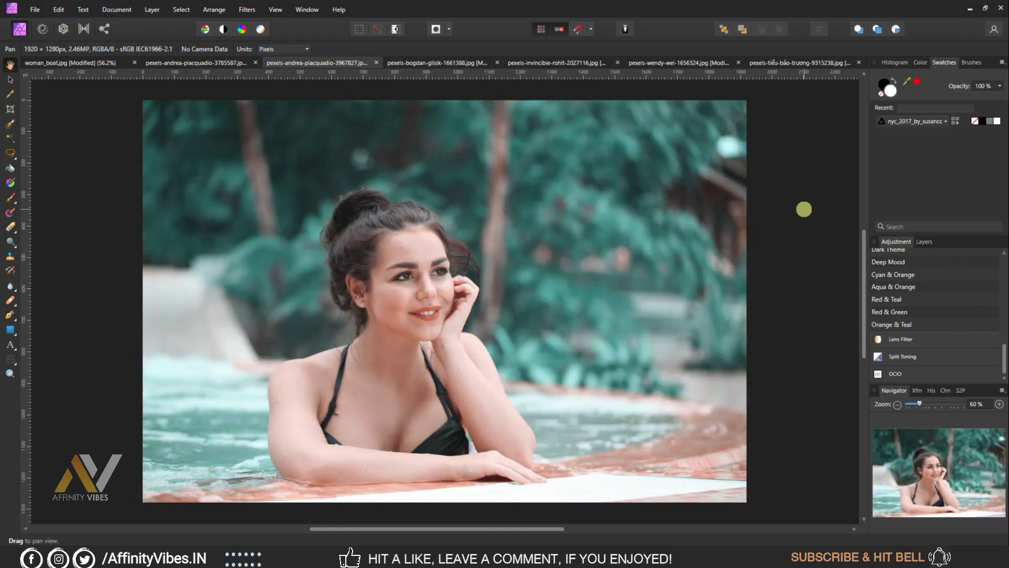
pyautogui.click(226, 62)
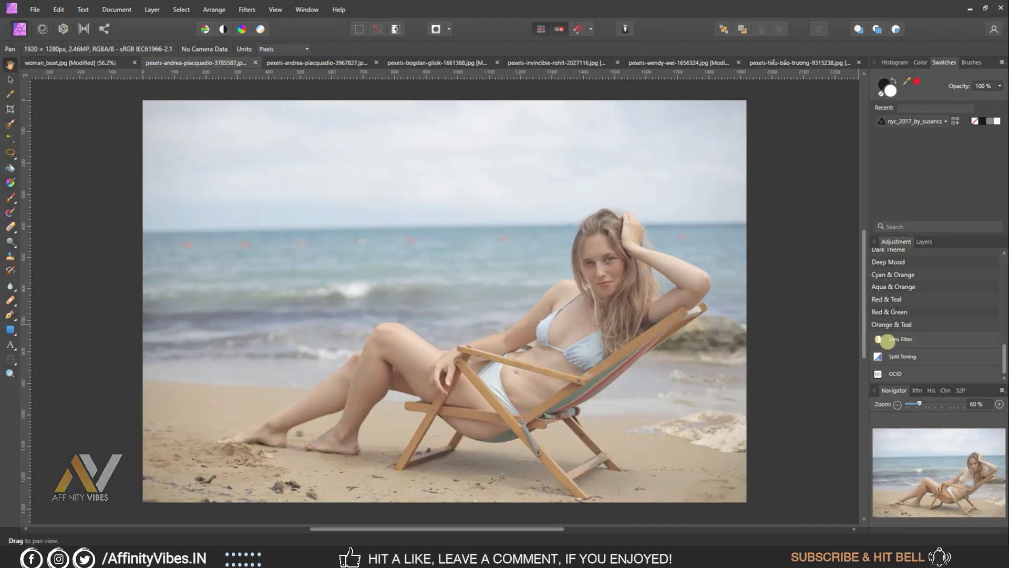
pyautogui.click(893, 325)
pyautogui.click(777, 260)
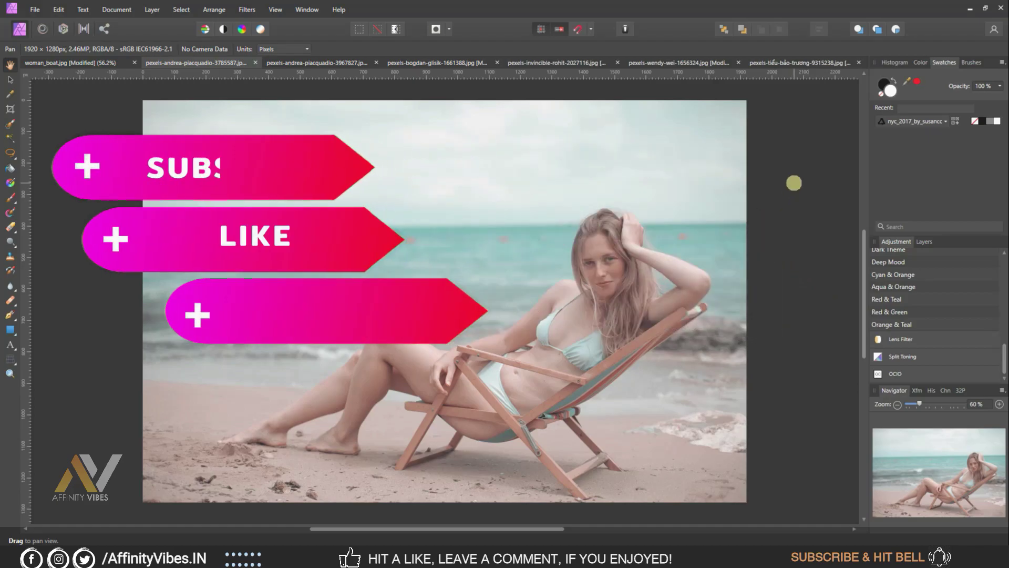
pyautogui.click(83, 63)
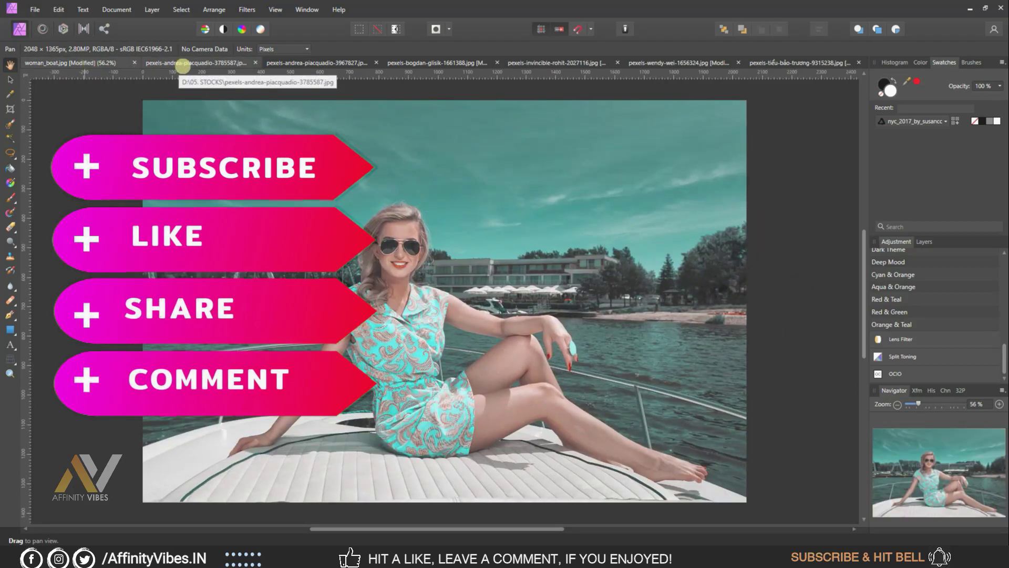
pyautogui.click(770, 63)
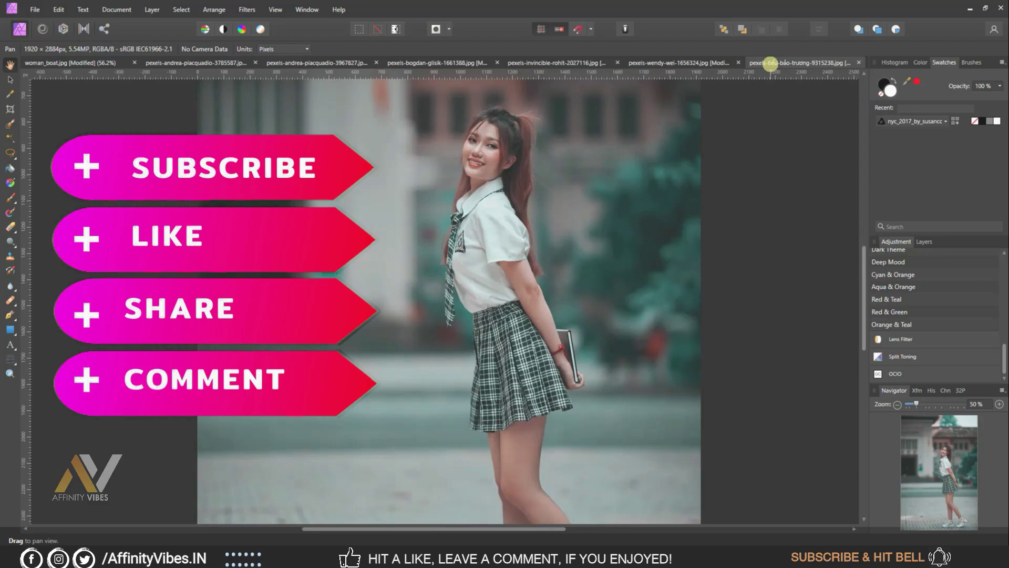
pyautogui.click(562, 63)
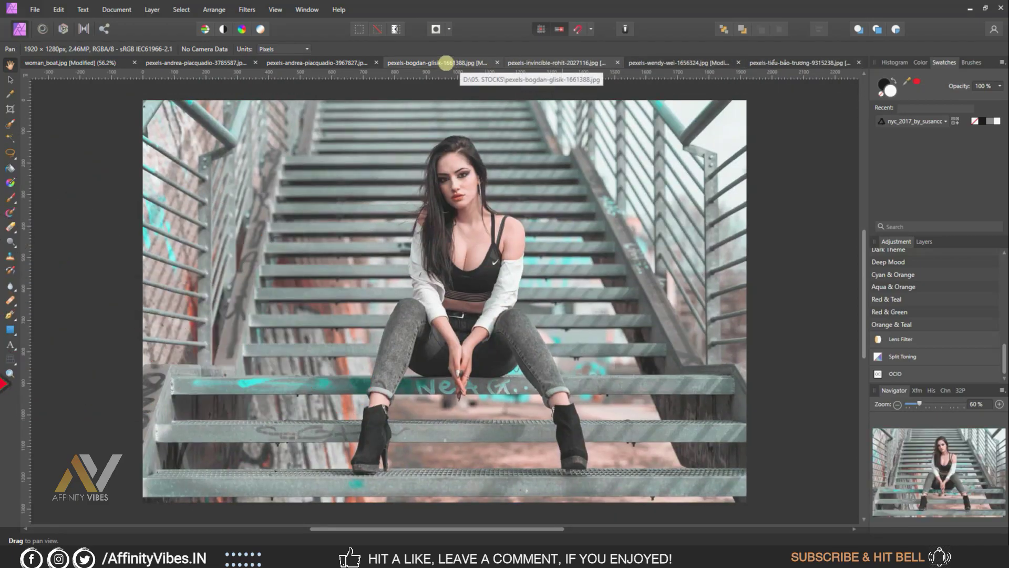
pyautogui.click(446, 63)
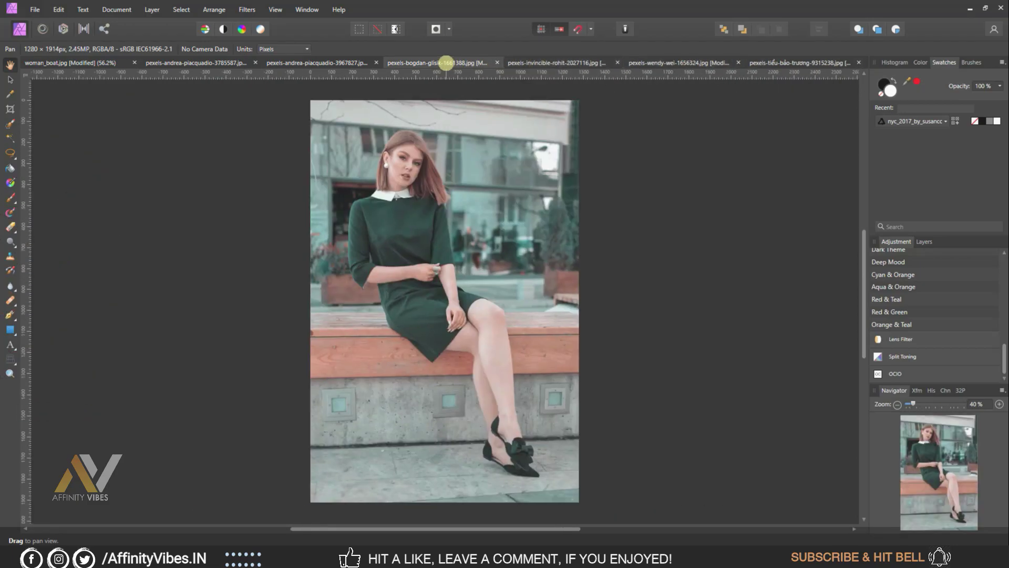
pyautogui.hotkey('ctrl', '+')
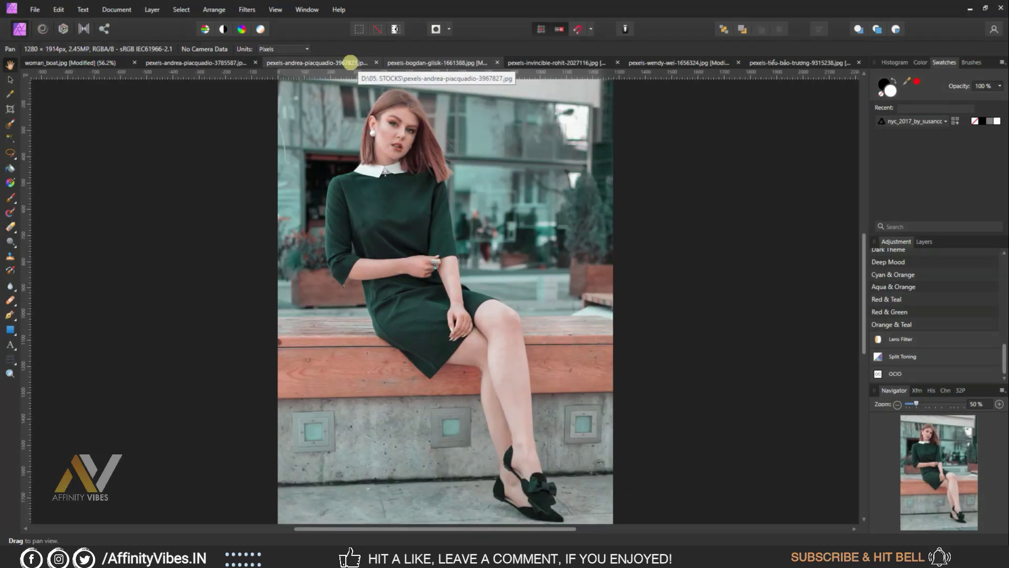
pyautogui.click(350, 63)
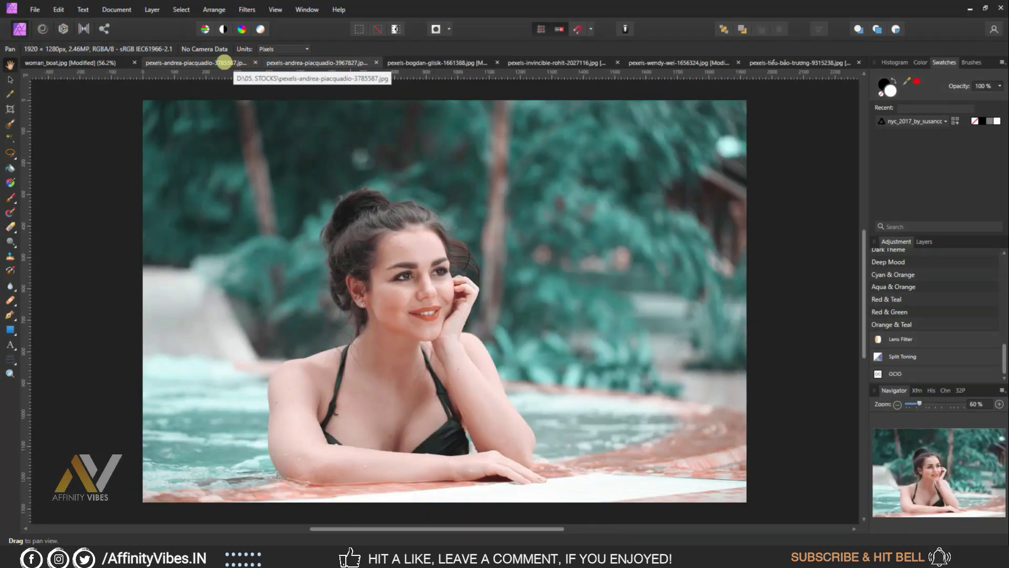
pyautogui.click(224, 62)
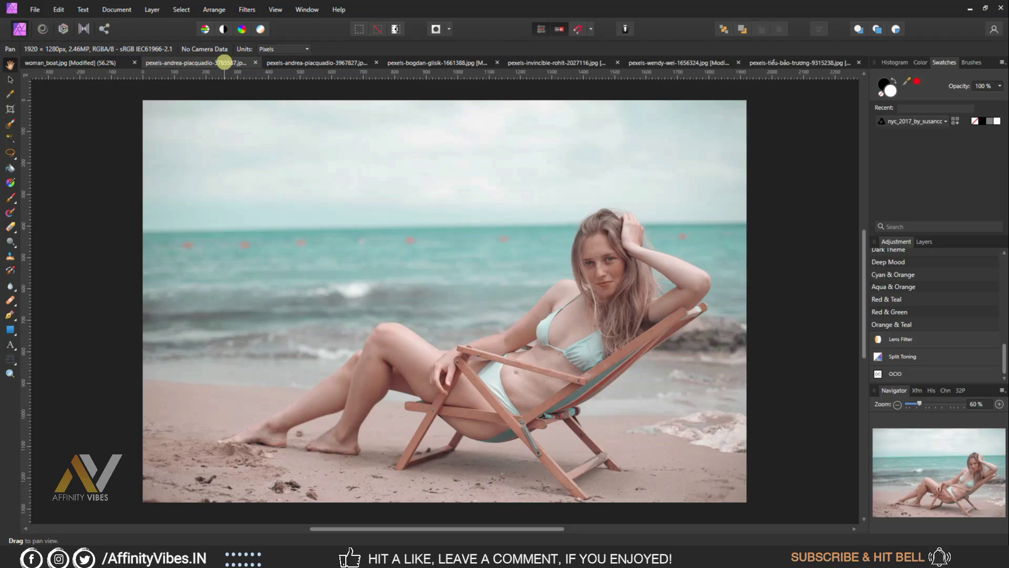